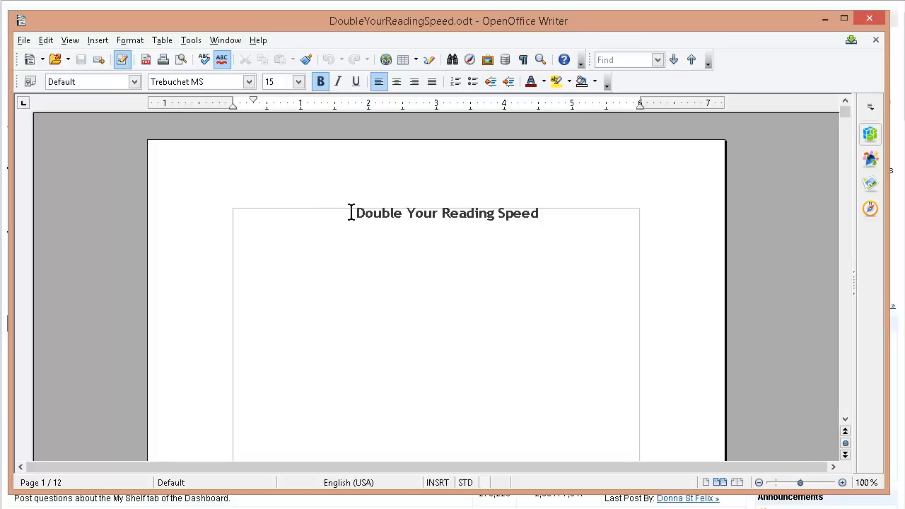
Replace the title text "Double Your Reading Speed" on the first page with the picture inner.jpg from the my-kindle-book folder.
{"action": "left_click_drag", "start_coordinate": [387, 213], "coordinate": [555, 213]}
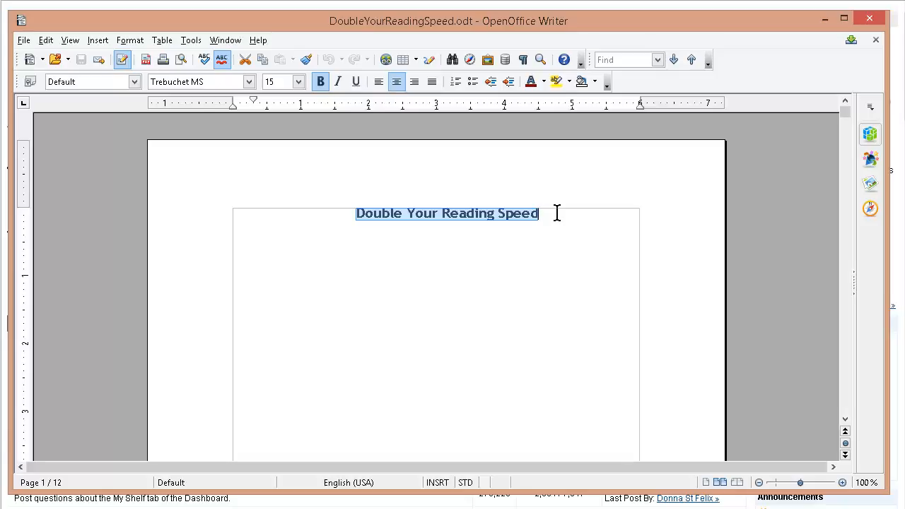
{"action": "key", "text": "Delete"}
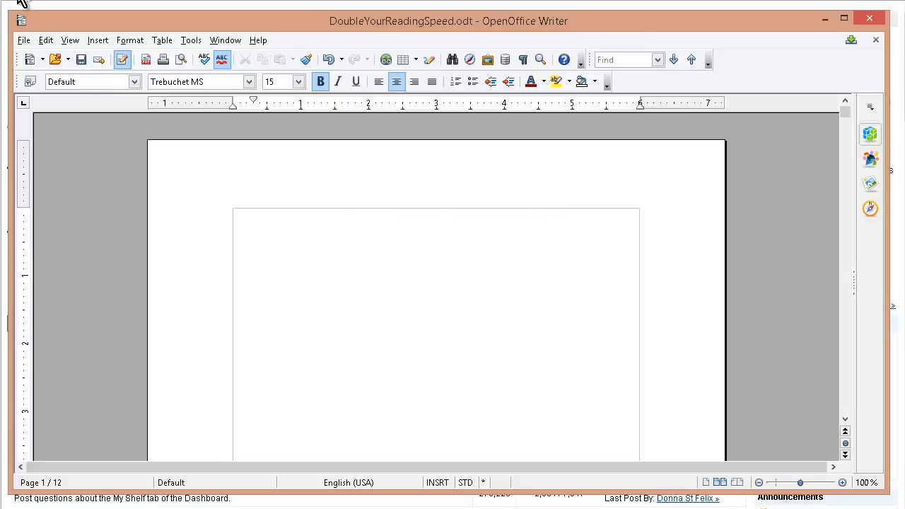
{"action": "left_click", "coordinate": [98, 41]}
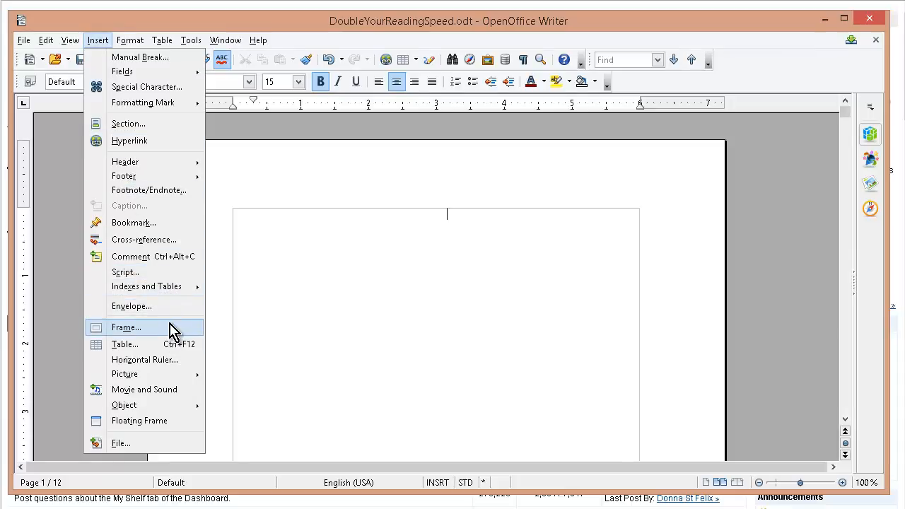
{"action": "mouse_move", "coordinate": [177, 377]}
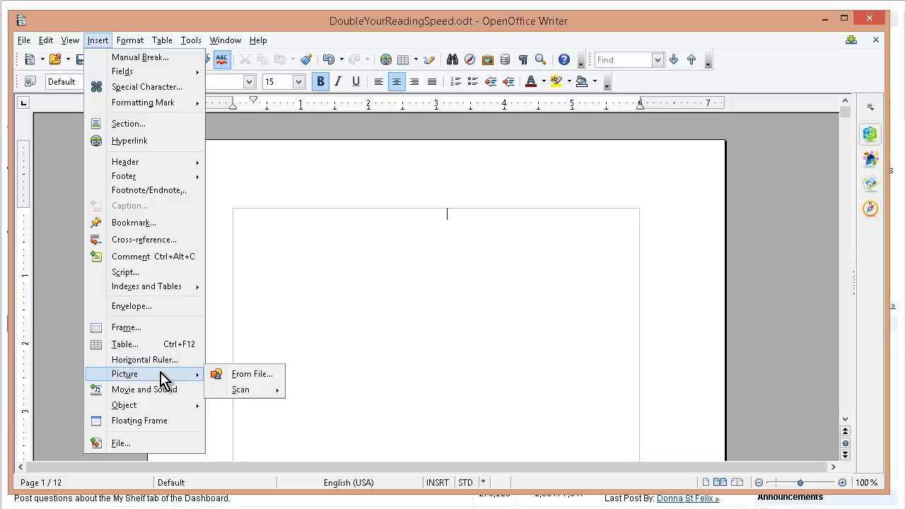
{"action": "left_click", "coordinate": [234, 374]}
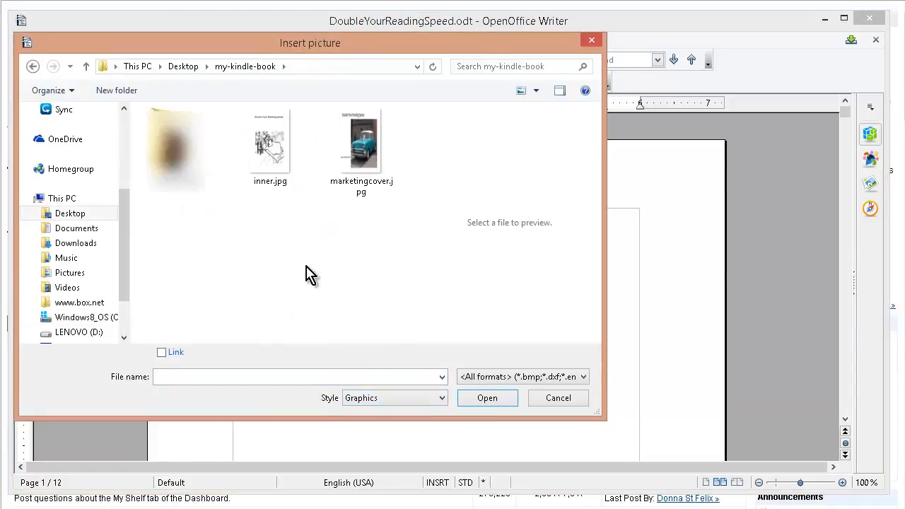
{"action": "left_click", "coordinate": [279, 166]}
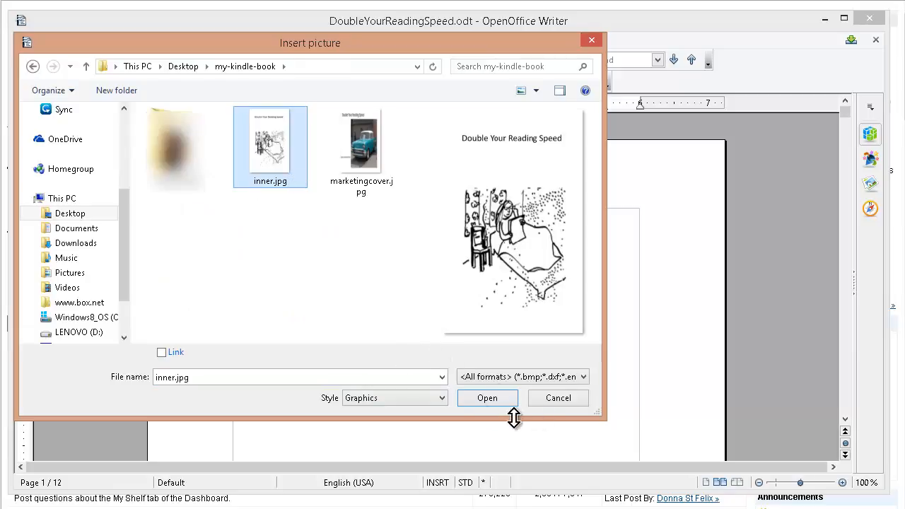
{"action": "left_click", "coordinate": [461, 393]}
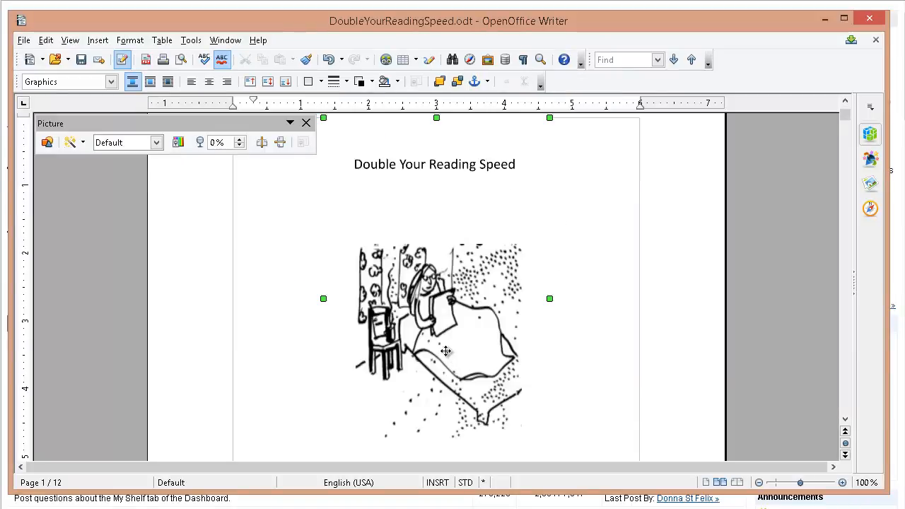
Check the inserted picture on the first page and save the document in its current format.
{"action": "scroll", "coordinate": [511, 290], "scroll_direction": "down", "scroll_amount": 10}
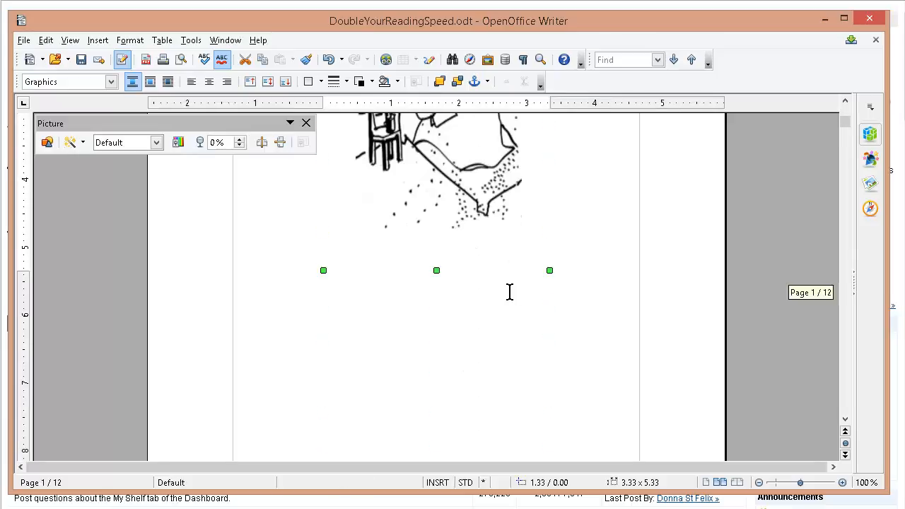
{"action": "scroll", "coordinate": [501, 306], "scroll_direction": "down", "scroll_amount": 8}
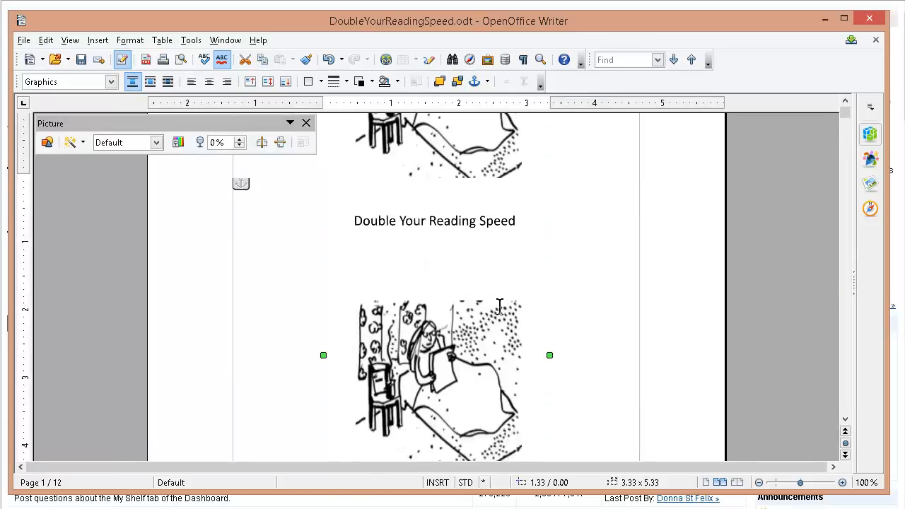
{"action": "scroll", "coordinate": [496, 309], "scroll_direction": "up", "scroll_amount": 10}
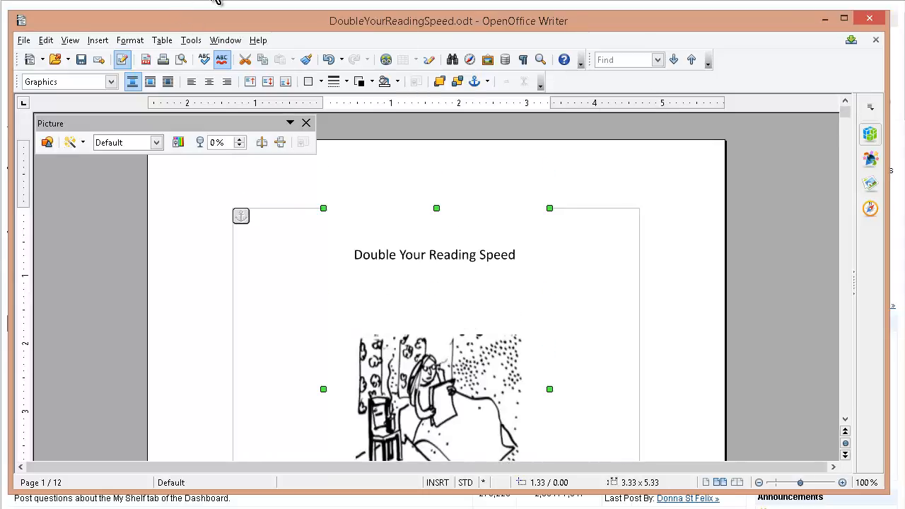
{"action": "left_click", "coordinate": [81, 59]}
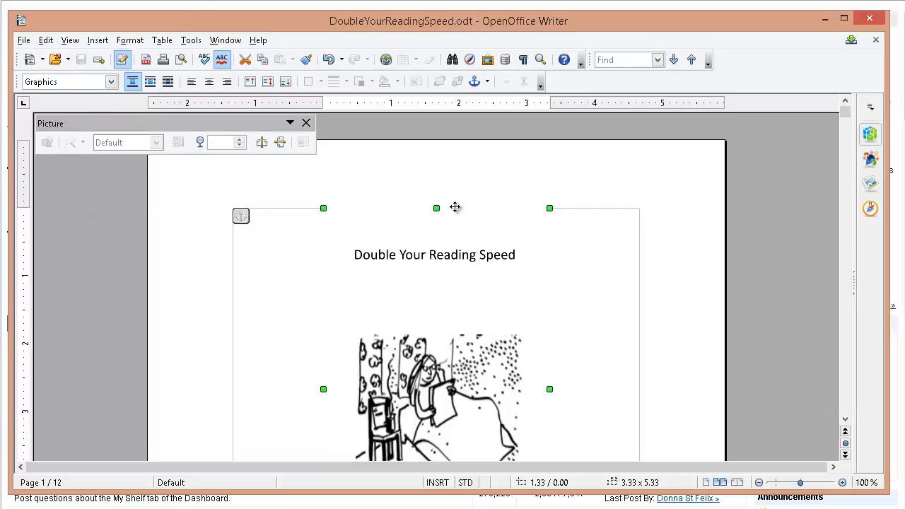
Begin saving a copy of the document with HTML Document (OpenOffice Writer) as the file type.
{"action": "left_click", "coordinate": [24, 41]}
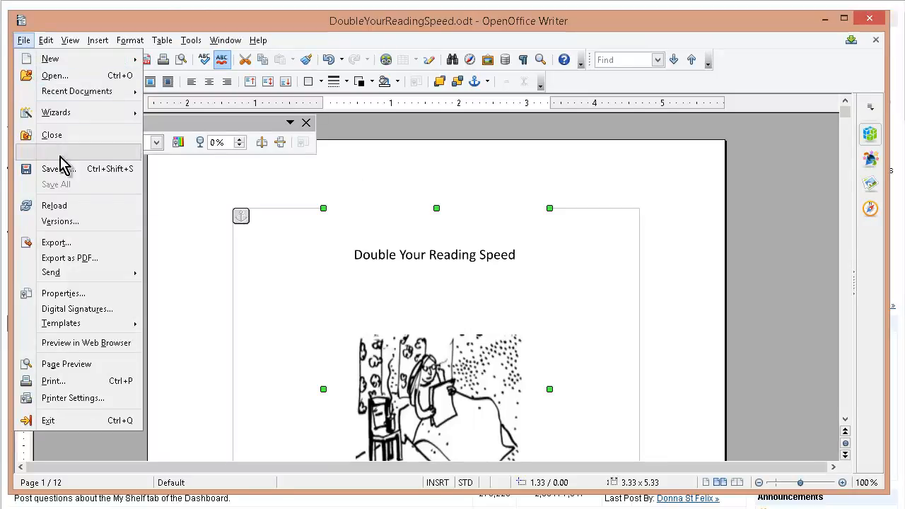
{"action": "left_click", "coordinate": [75, 173]}
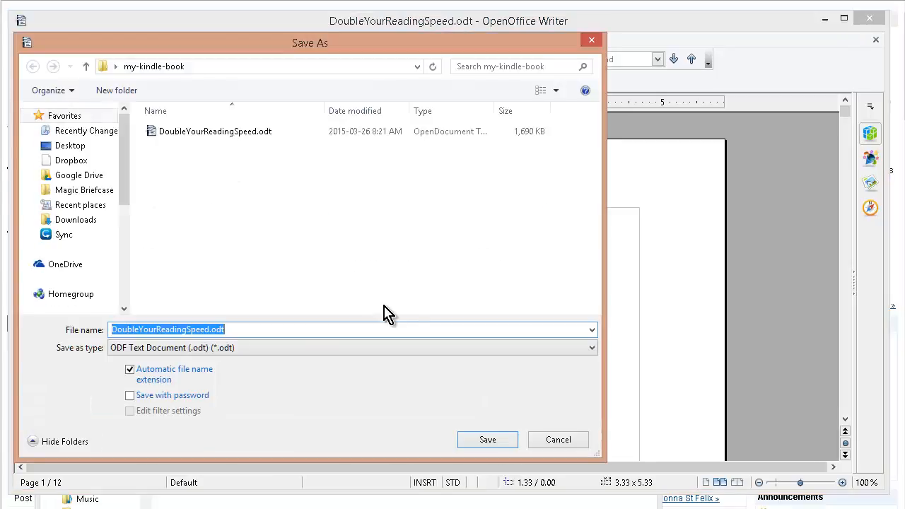
{"action": "left_click", "coordinate": [220, 348]}
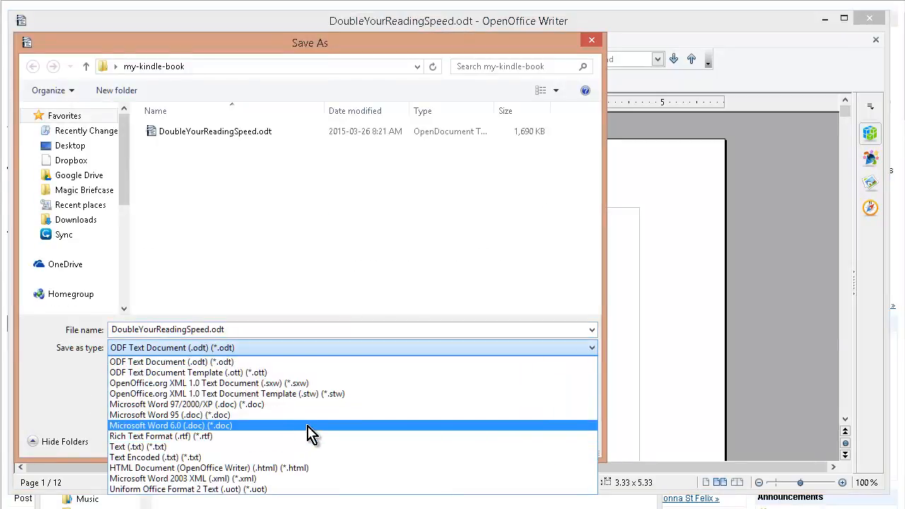
{"action": "left_click", "coordinate": [296, 468]}
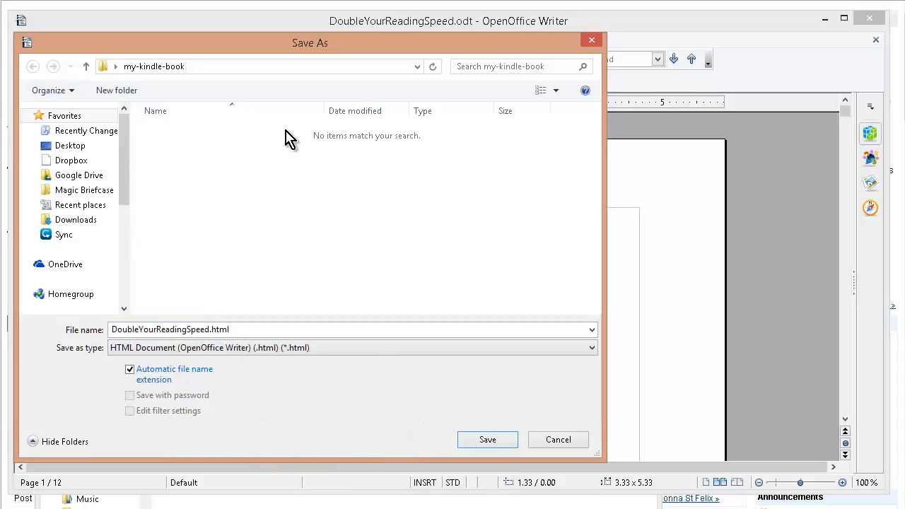
Create a folder named htmlversion inside my-kindle-book and save DoubleYourReadingSpeed.html in it, keeping the HTML format.
{"action": "left_click", "coordinate": [118, 96]}
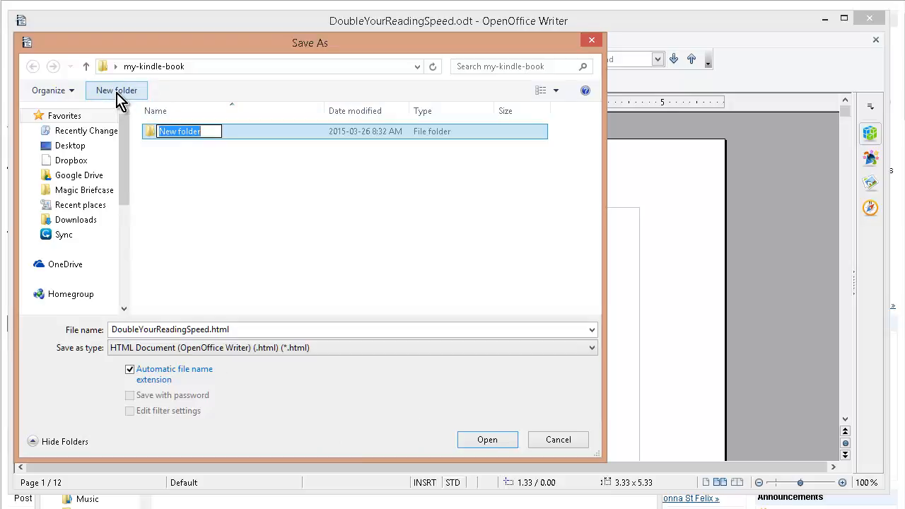
{"action": "type", "text": "htmlvers"}
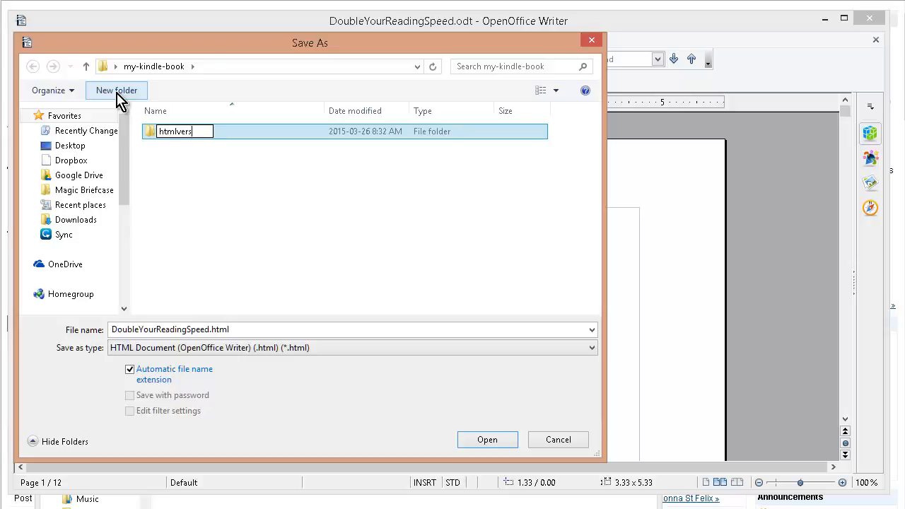
{"action": "key", "text": "Return"}
{"action": "key", "text": "Return"}
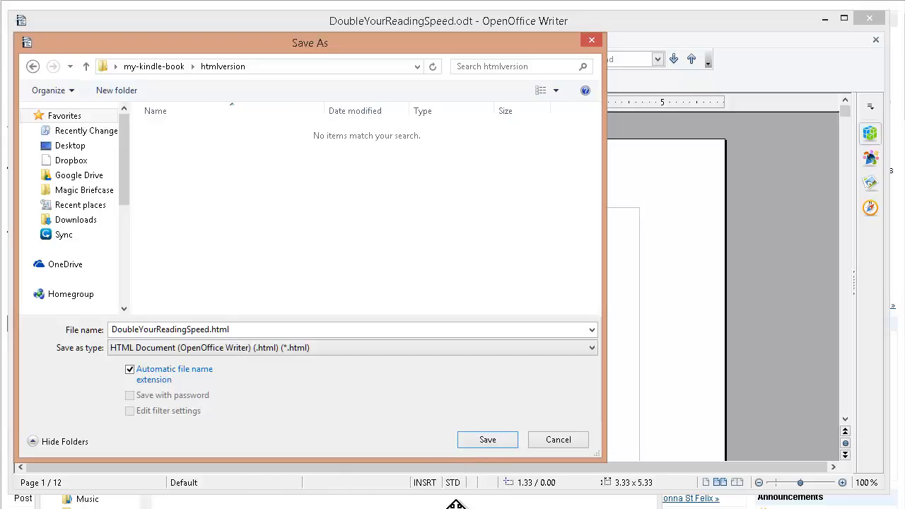
{"action": "left_click", "coordinate": [485, 440]}
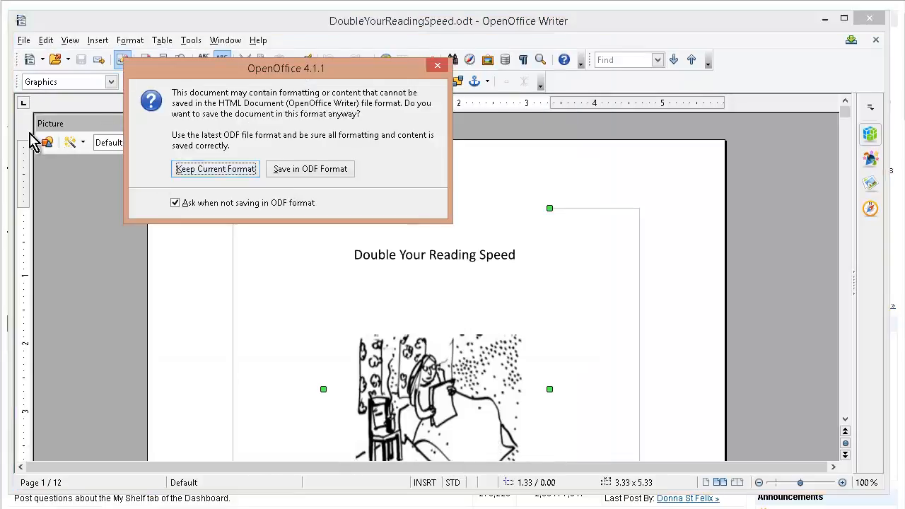
{"action": "left_click", "coordinate": [200, 173]}
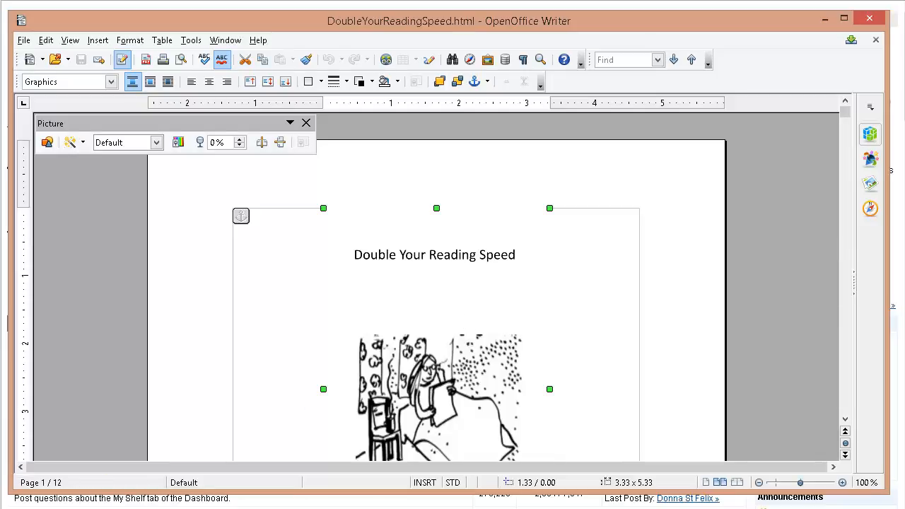
Switch to File Explorer, inspect the exported files in the htmlversion folder, and close the document in OpenOffice Writer.
{"action": "left_click", "coordinate": [60, 507]}
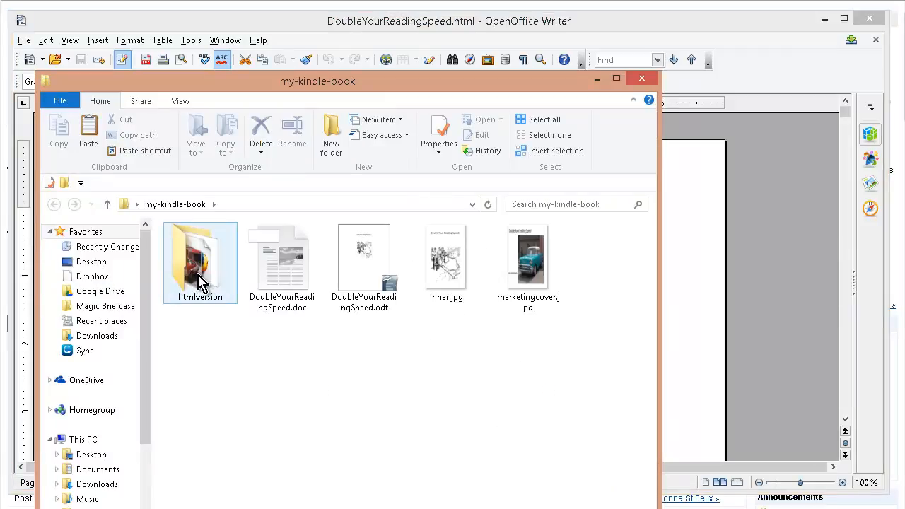
{"action": "double_click", "coordinate": [197, 282]}
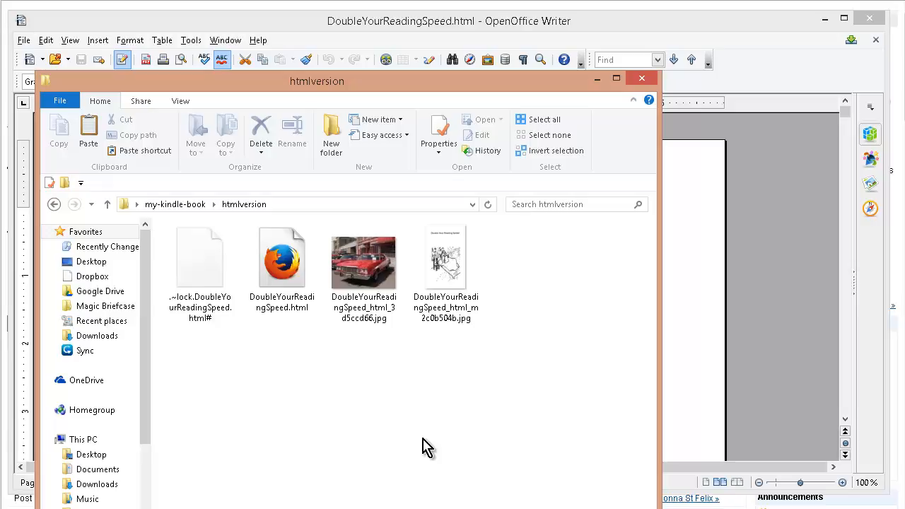
{"action": "left_click", "coordinate": [215, 268]}
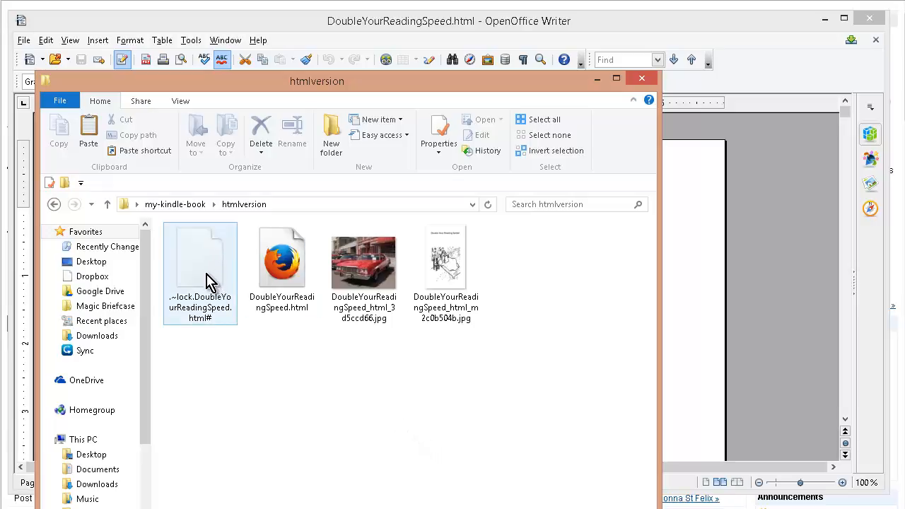
{"action": "left_click", "coordinate": [874, 21]}
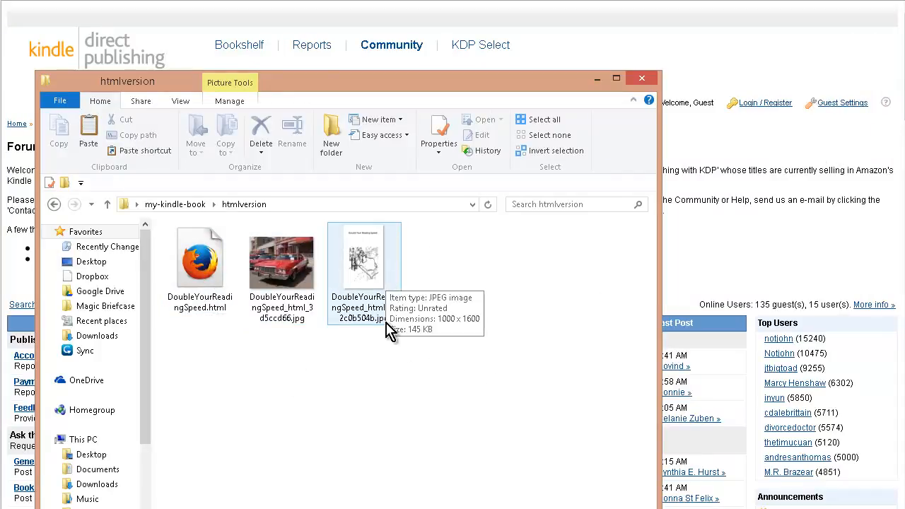
{"action": "left_click", "coordinate": [207, 281]}
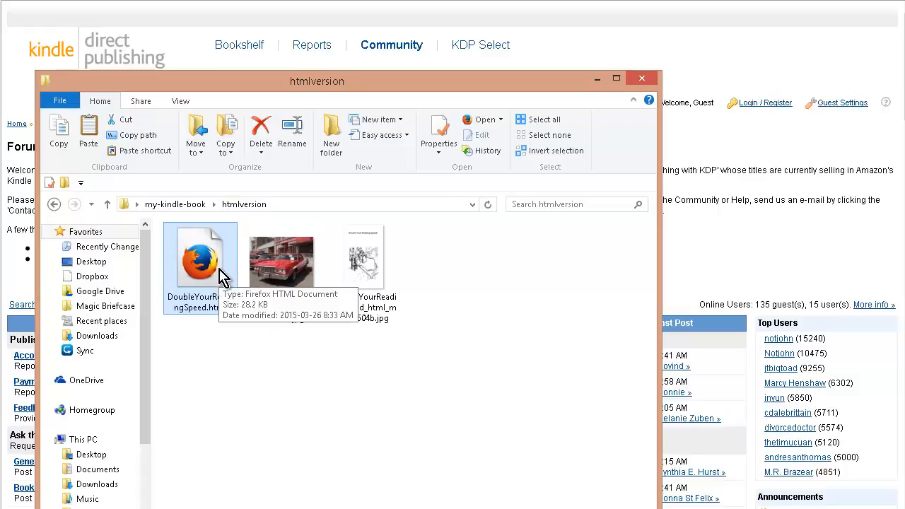
Compress the htmlversion folder inside my-kindle-book into htmlversion.zip with 7-Zip, using the zip format and Normal compression.
{"action": "left_click", "coordinate": [185, 205]}
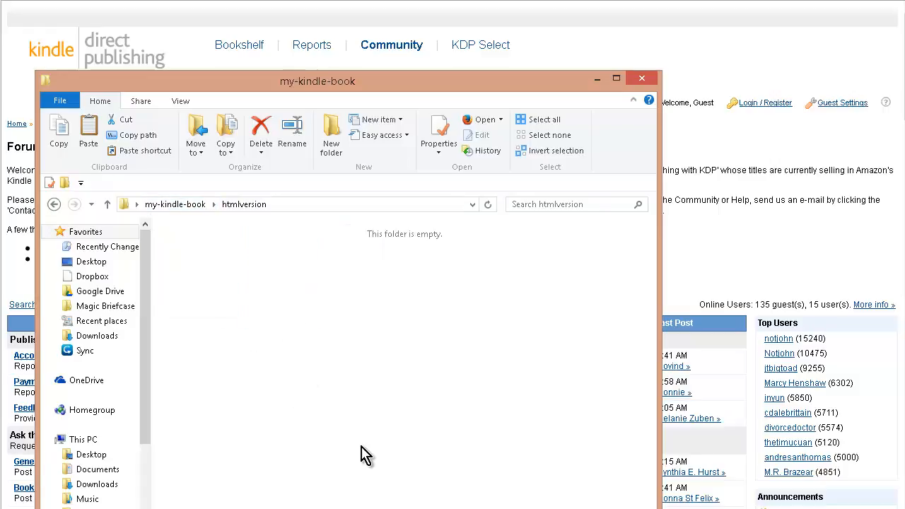
{"action": "right_click", "coordinate": [220, 278]}
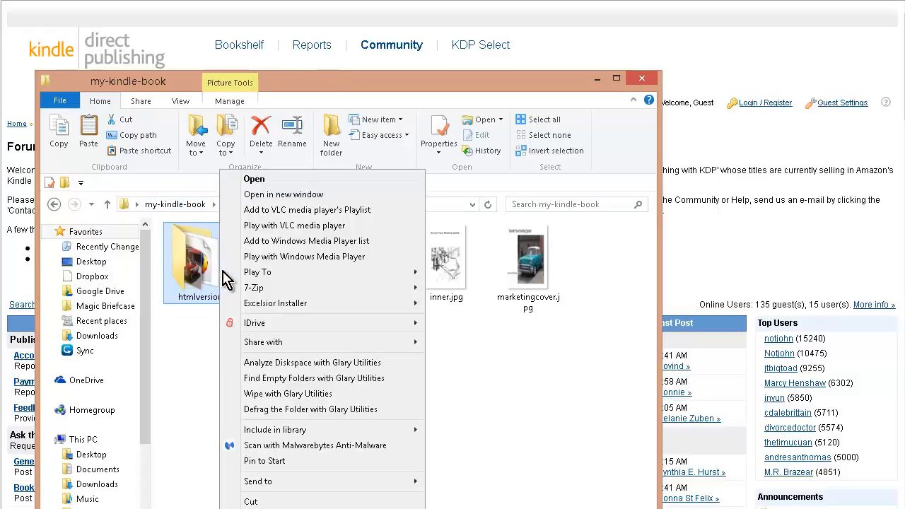
{"action": "mouse_move", "coordinate": [283, 288]}
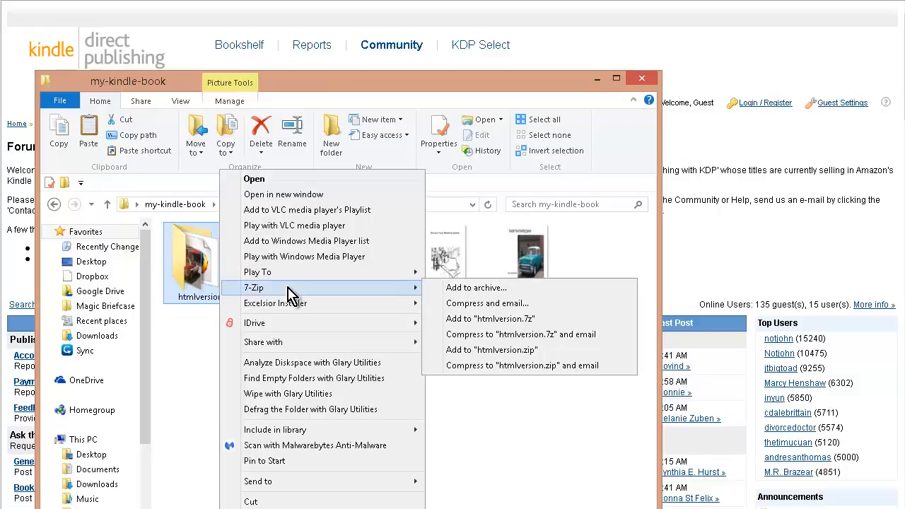
{"action": "left_click", "coordinate": [493, 295]}
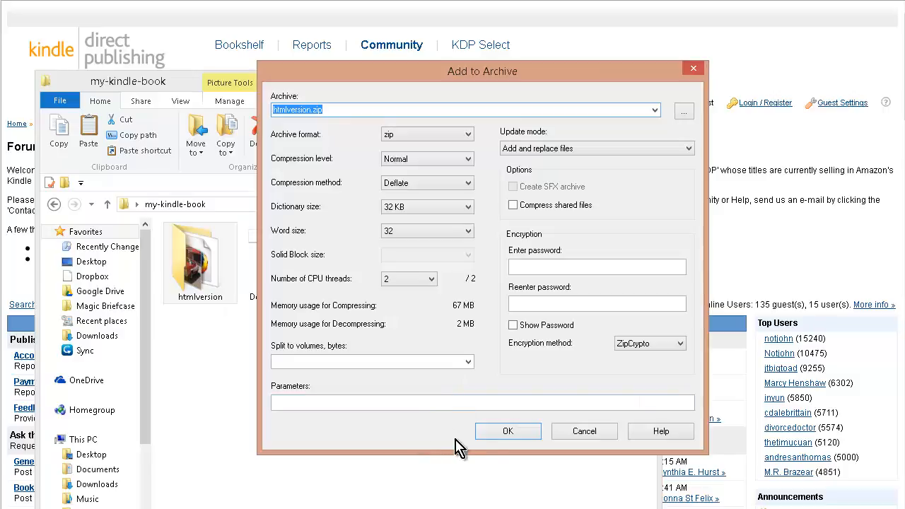
{"action": "left_click", "coordinate": [508, 432]}
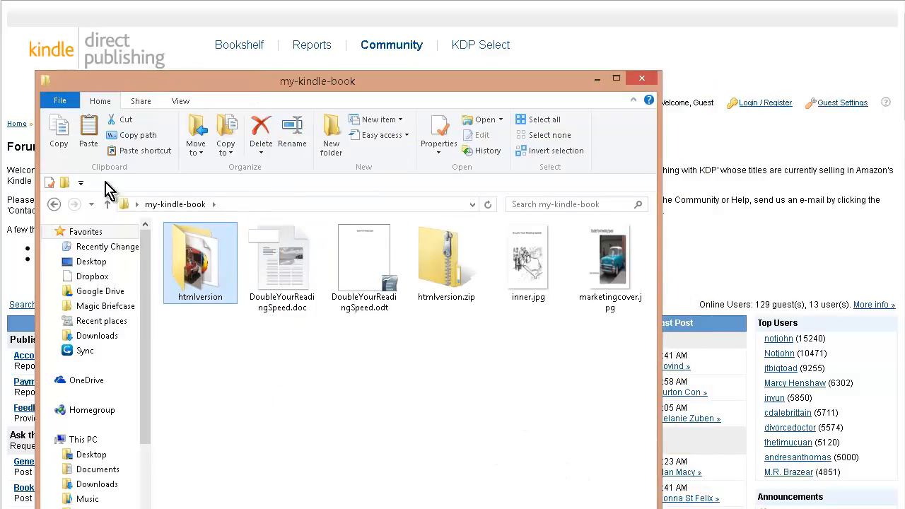
Switch to the Kindle Direct Publishing bookshelf in the browser, add a new title, and go to its book details section.
{"action": "left_click", "coordinate": [244, 1]}
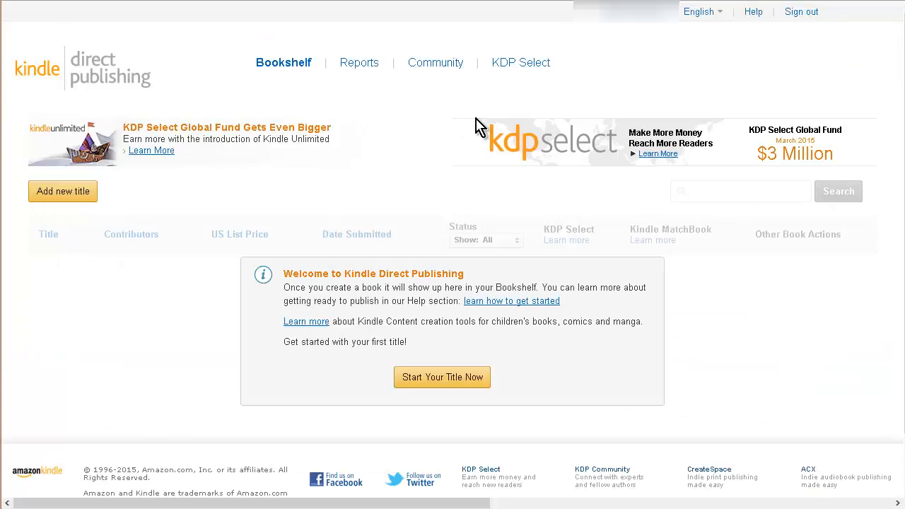
{"action": "left_click", "coordinate": [62, 194]}
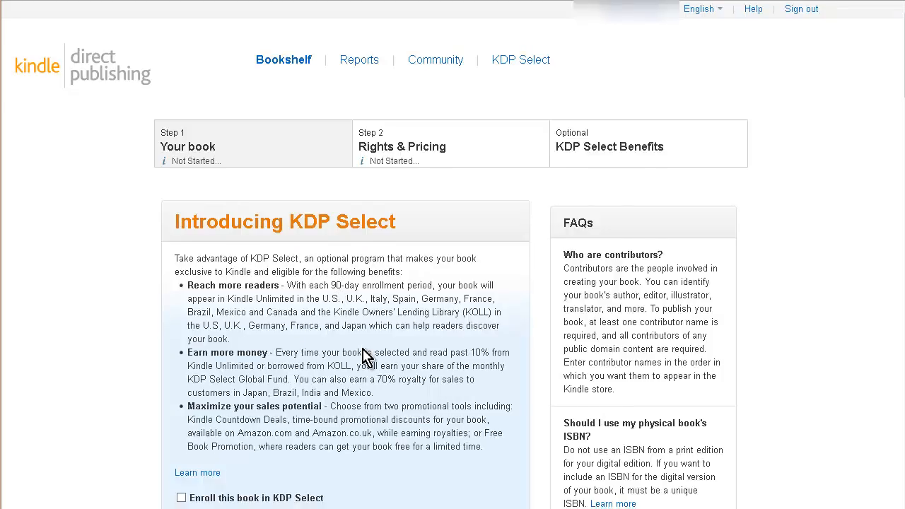
{"action": "scroll", "coordinate": [363, 311], "scroll_direction": "down", "scroll_amount": 3}
{"action": "scroll", "coordinate": [369, 350], "scroll_direction": "down", "scroll_amount": 1}
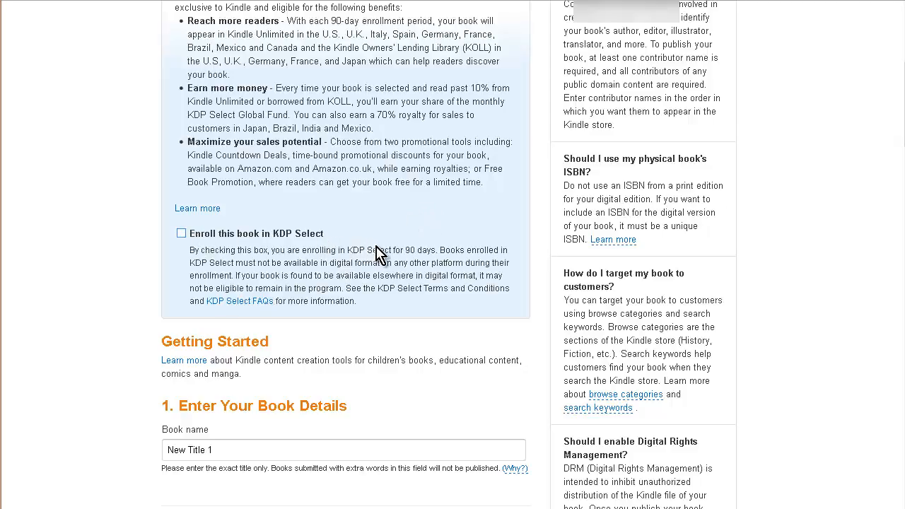
{"action": "scroll", "coordinate": [377, 251], "scroll_direction": "down", "scroll_amount": 3}
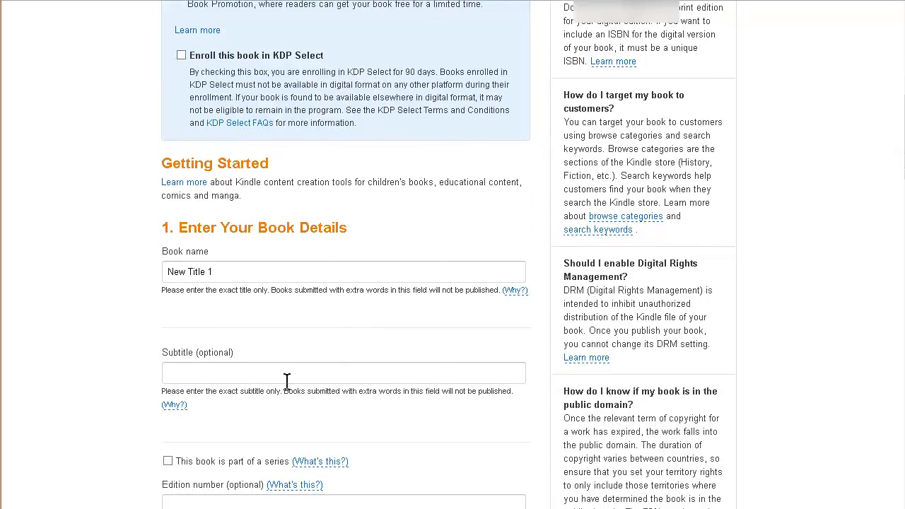
{"action": "scroll", "coordinate": [413, 180], "scroll_direction": "down", "scroll_amount": 1}
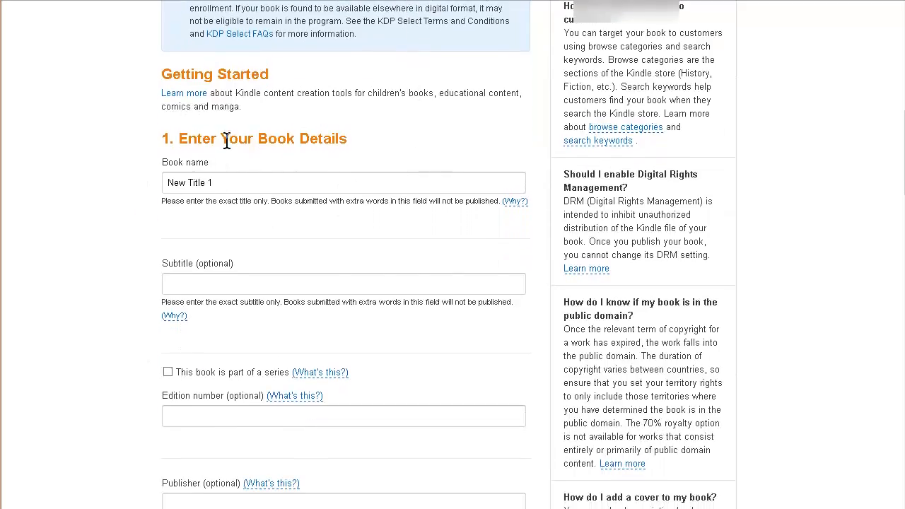
Replace the default book name with "Double Your Reading Speed".
{"action": "left_click", "coordinate": [188, 182]}
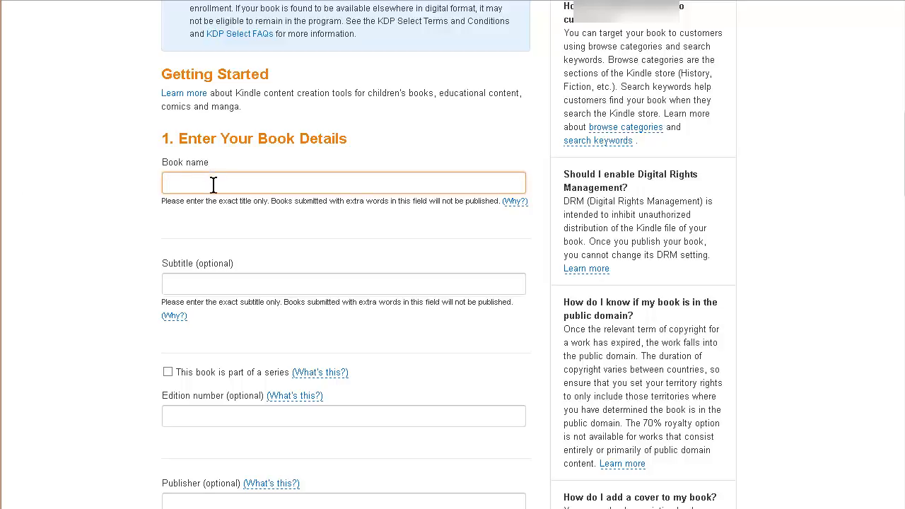
{"action": "type", "text": "Double Your Reading Speed"}
{"action": "scroll", "coordinate": [262, 274], "scroll_direction": "down", "scroll_amount": 3}
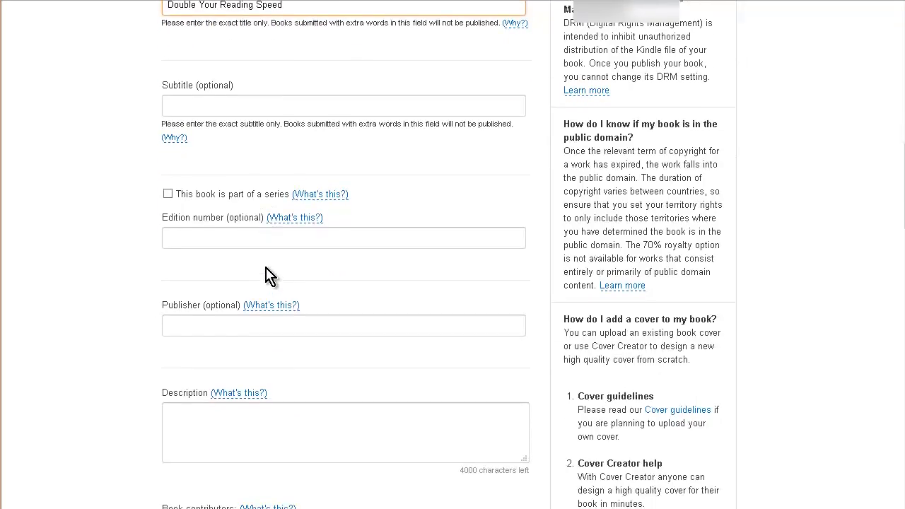
Review the optional series, edition number and publisher fields, including the explanation of what belongs in the publisher field.
{"action": "left_click", "coordinate": [330, 196]}
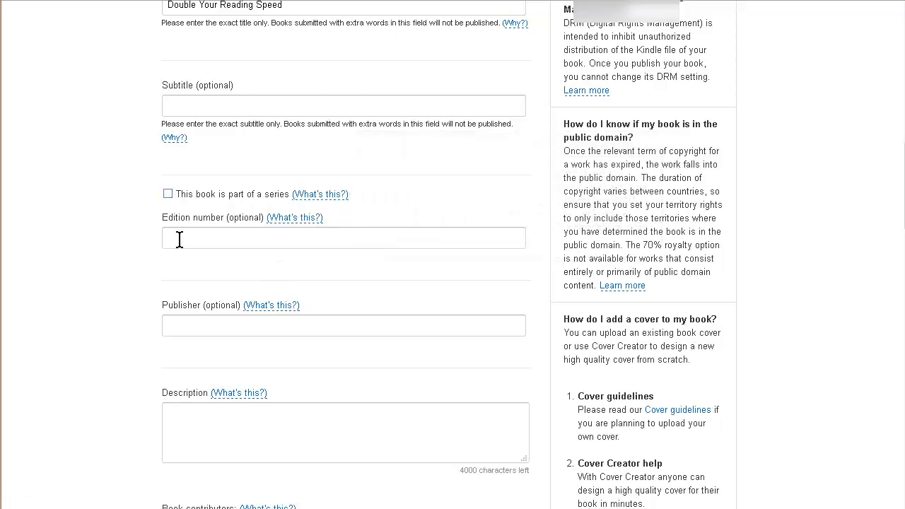
{"action": "scroll", "coordinate": [166, 257], "scroll_direction": "down", "scroll_amount": 3}
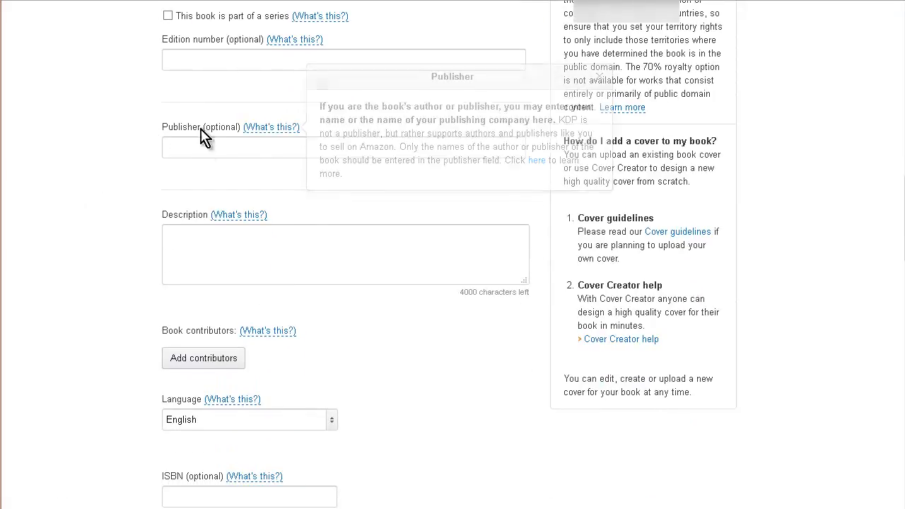
{"action": "mouse_move", "coordinate": [274, 129]}
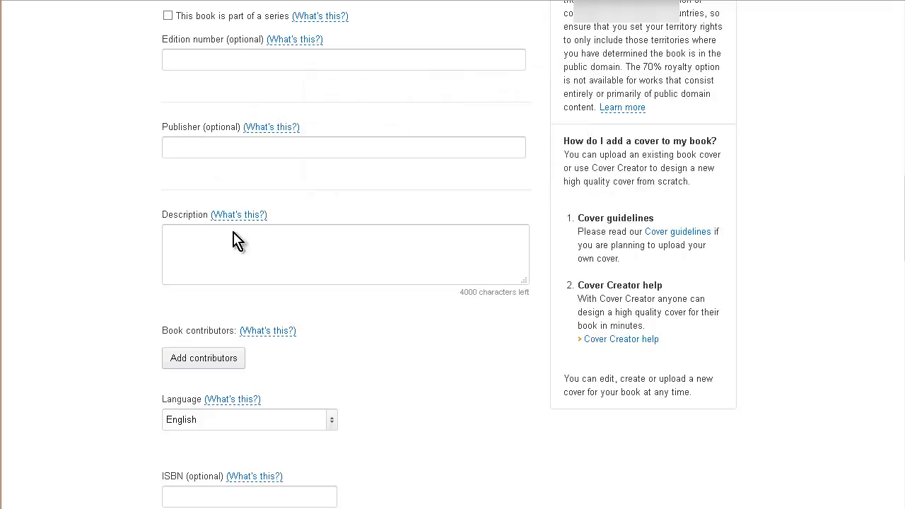
Enter the book description "This book is all about speed reading. Good stuff.".
{"action": "scroll", "coordinate": [280, 254], "scroll_direction": "down", "scroll_amount": 3}
{"action": "left_click", "coordinate": [220, 73]}
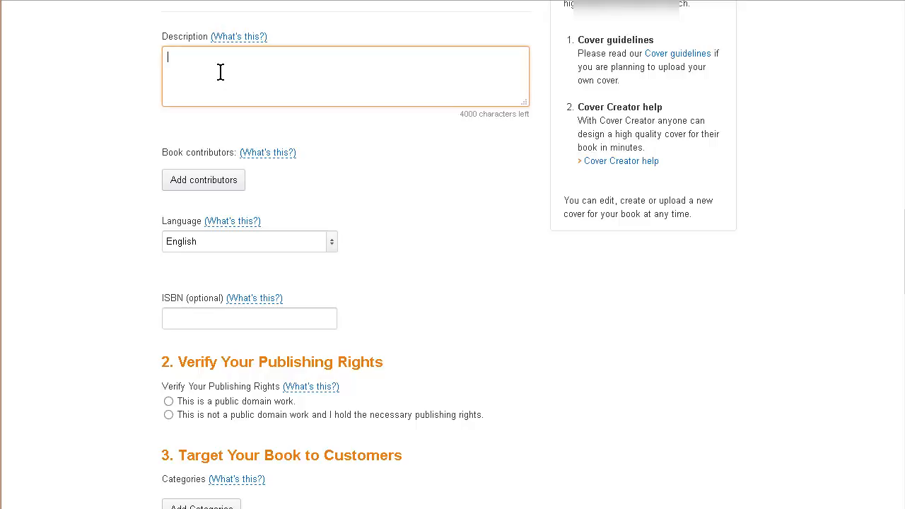
{"action": "scroll", "coordinate": [223, 89], "scroll_direction": "up", "scroll_amount": 2}
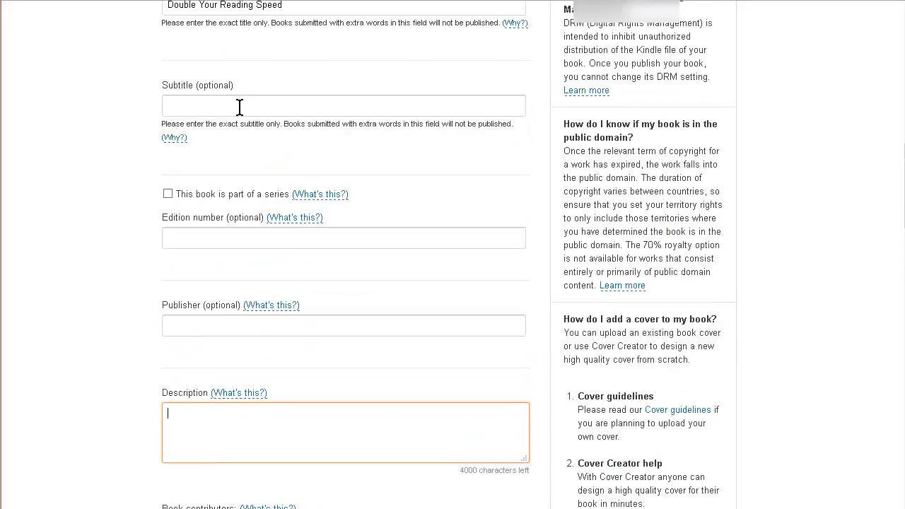
{"action": "scroll", "coordinate": [240, 110], "scroll_direction": "up", "scroll_amount": 2}
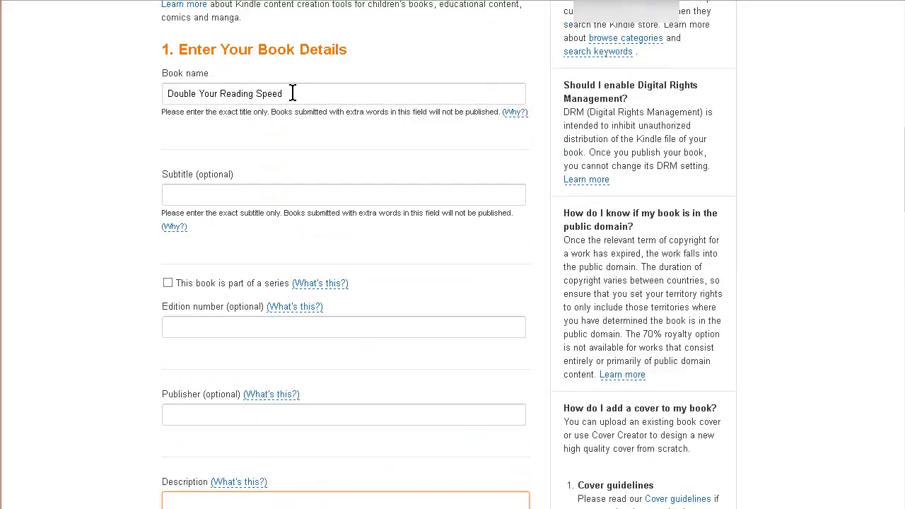
{"action": "scroll", "coordinate": [36, 198], "scroll_direction": "down", "scroll_amount": 4}
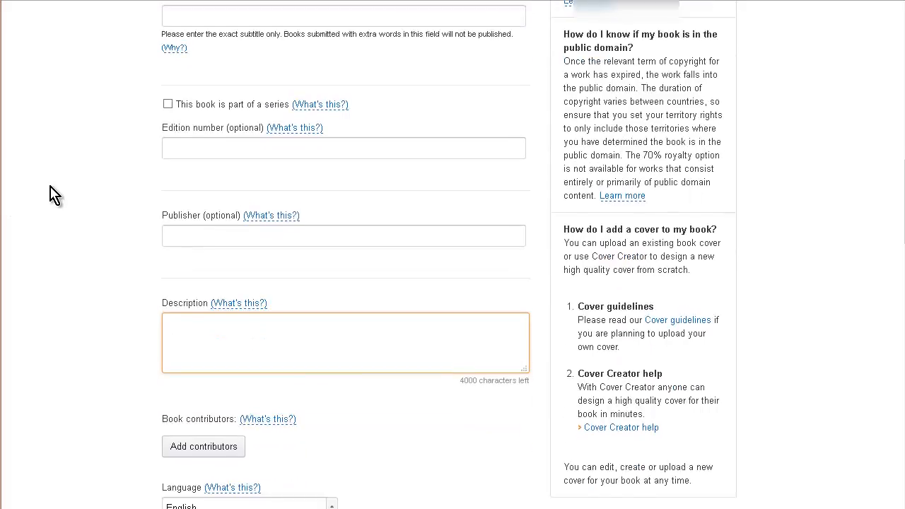
{"action": "scroll", "coordinate": [53, 195], "scroll_direction": "down", "scroll_amount": 1}
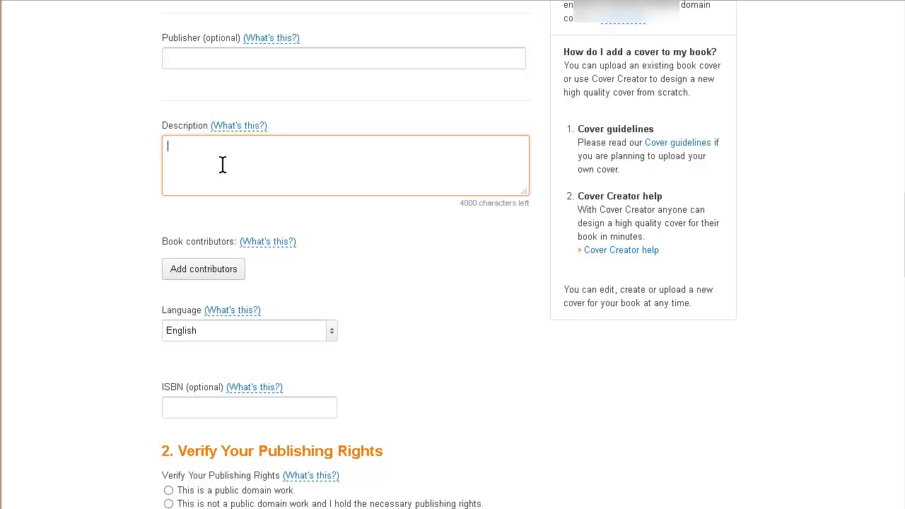
{"action": "type", "text": "This book is all about speed reading. Good stuff."}
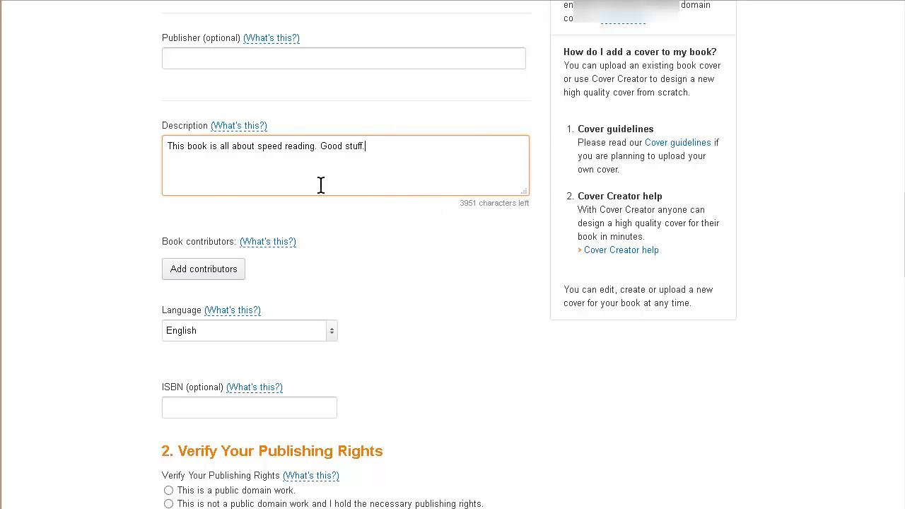
Add a book contributor titled Author, fill in the author's first and last name, and save the entry.
{"action": "scroll", "coordinate": [365, 136], "scroll_direction": "down", "scroll_amount": 3}
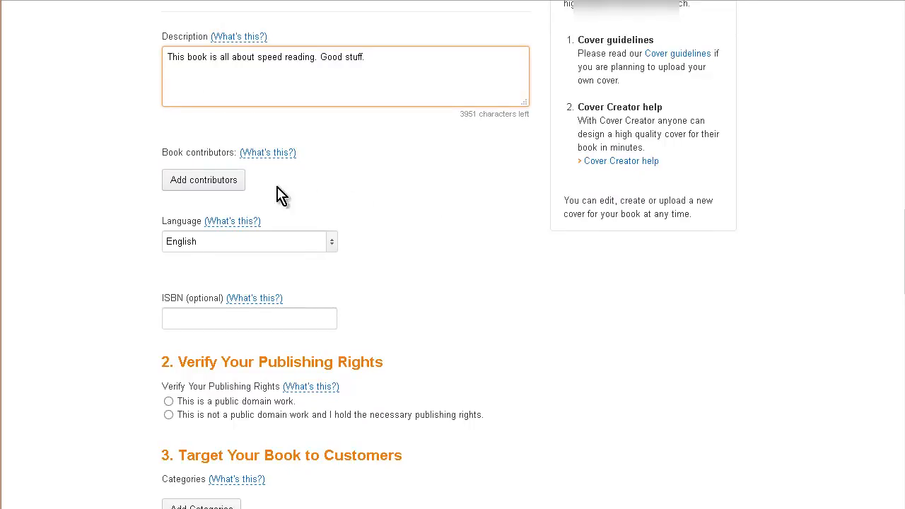
{"action": "left_click", "coordinate": [205, 184]}
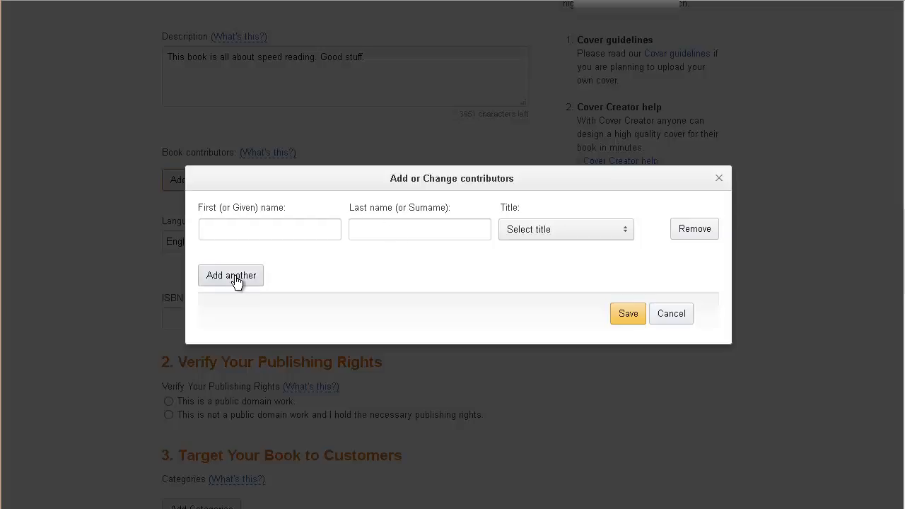
{"action": "left_click", "coordinate": [569, 237]}
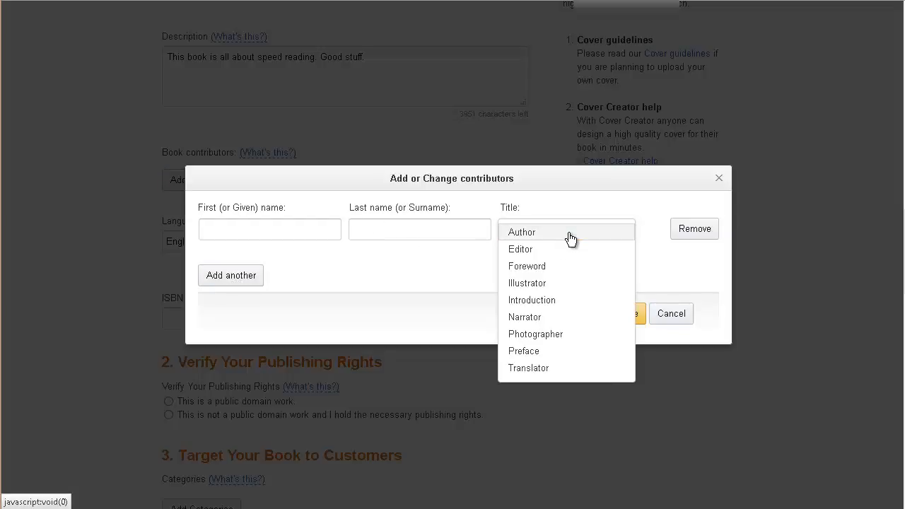
{"action": "left_click", "coordinate": [570, 237]}
{"action": "left_click", "coordinate": [257, 230]}
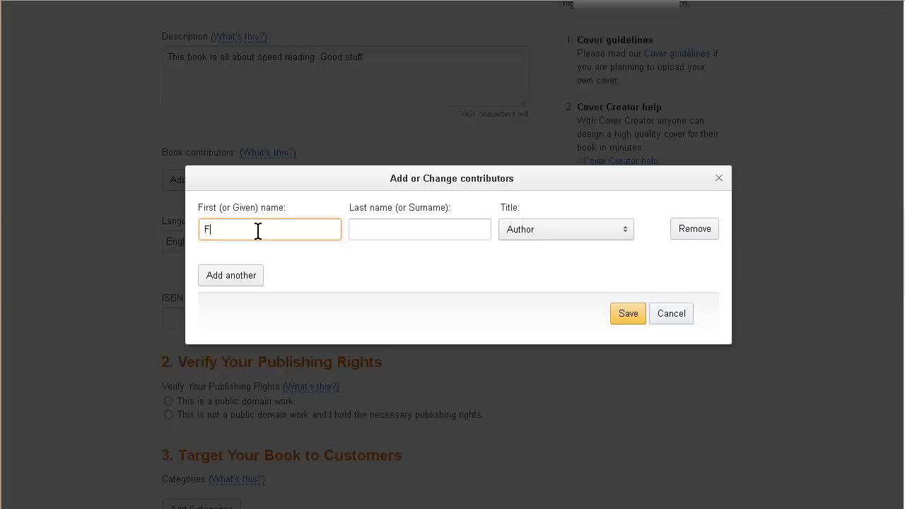
{"action": "key", "text": "Tab"}
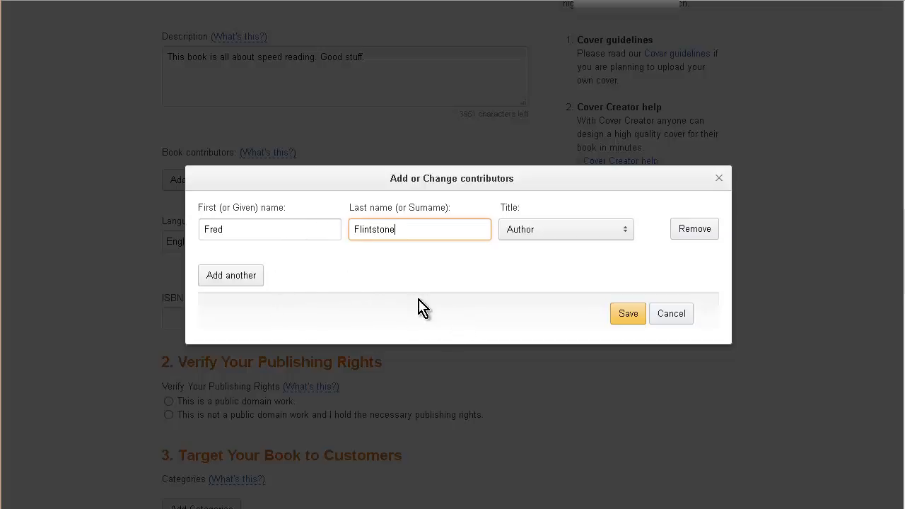
{"action": "left_click", "coordinate": [617, 309]}
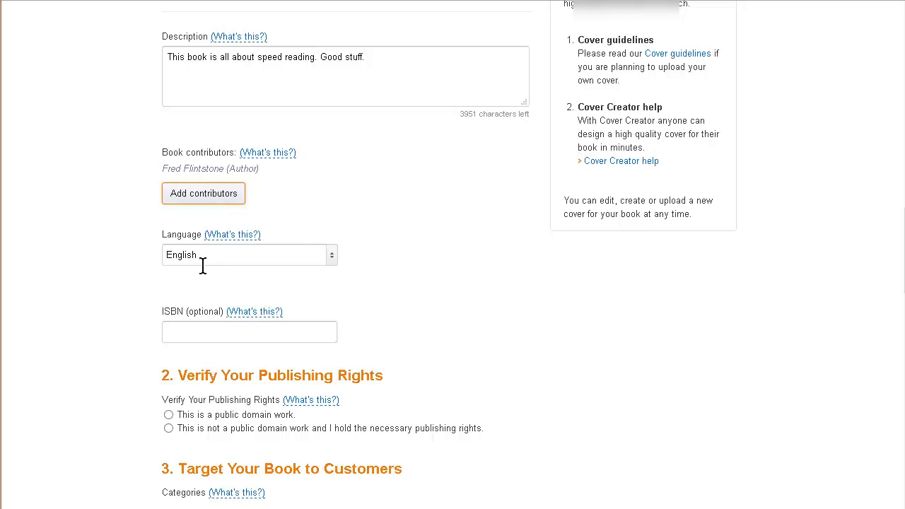
Read the explanation of the optional ISBN field and close it, leaving the field empty.
{"action": "scroll", "coordinate": [219, 252], "scroll_direction": "down", "scroll_amount": 5}
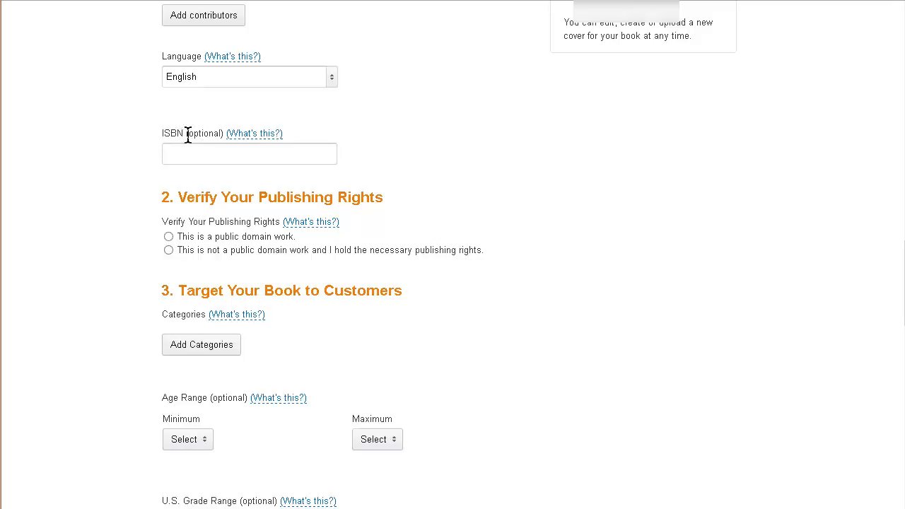
{"action": "left_click", "coordinate": [261, 135]}
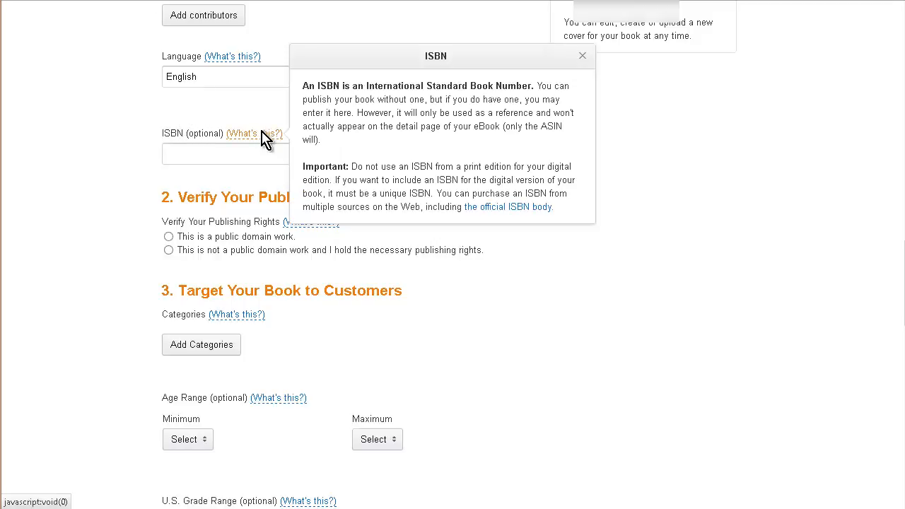
{"action": "left_click", "coordinate": [126, 99]}
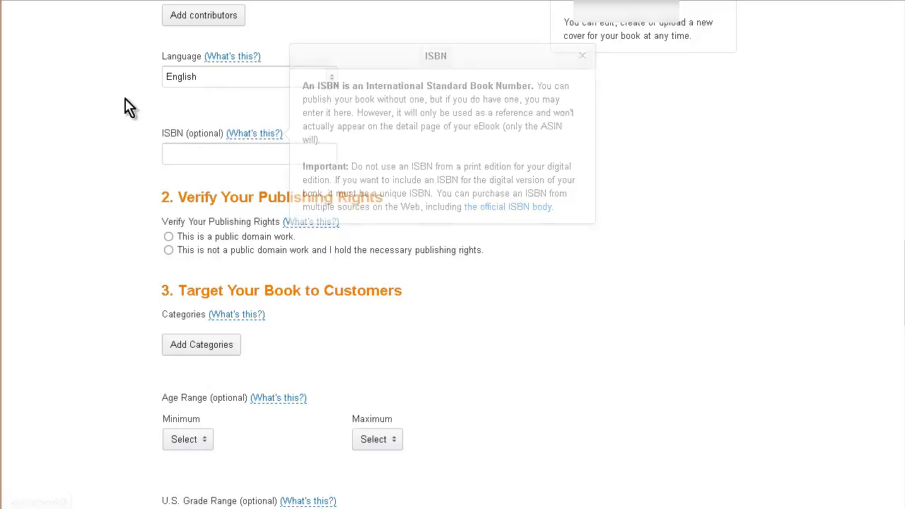
{"action": "left_click", "coordinate": [259, 136]}
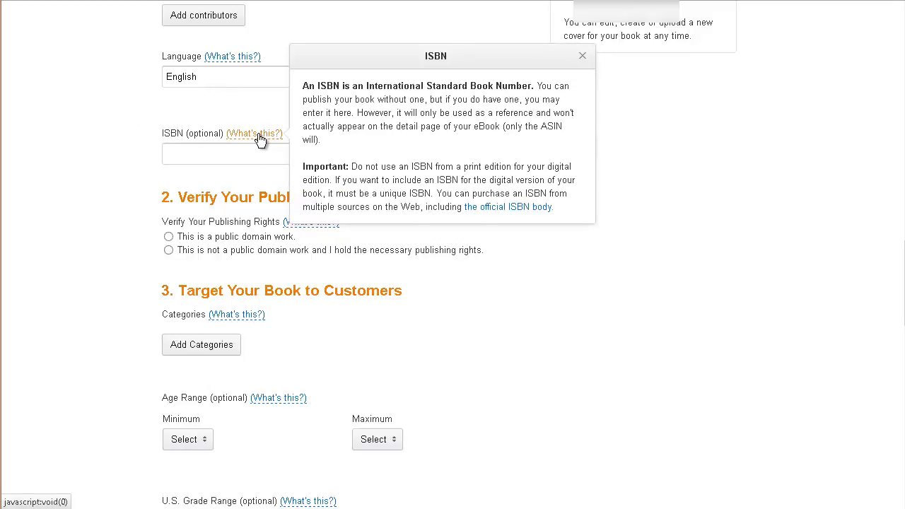
{"action": "left_click", "coordinate": [152, 167]}
Declare that the book is not a public domain work and the publishing rights are held, and open the category selection.
{"action": "scroll", "coordinate": [142, 162], "scroll_direction": "down", "scroll_amount": 2}
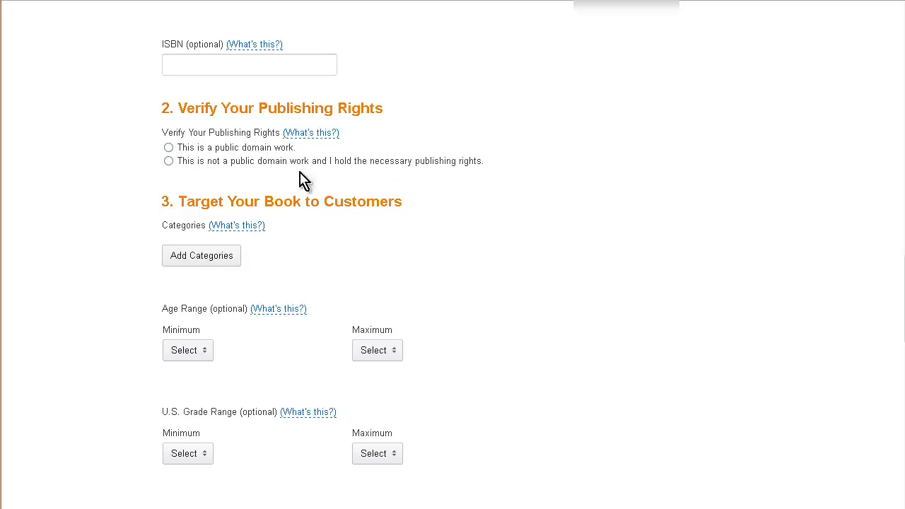
{"action": "left_click", "coordinate": [168, 161]}
{"action": "left_click", "coordinate": [221, 264]}
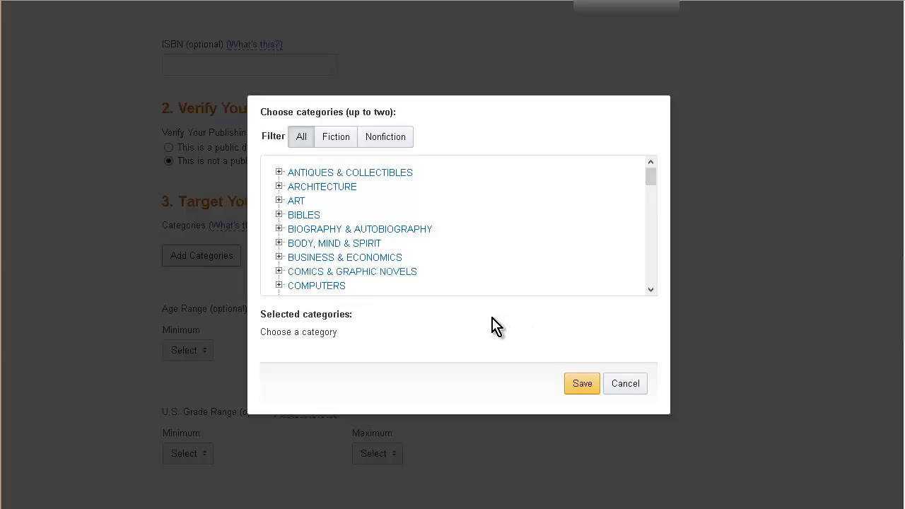
Select the General category under SELF-HELP for the book.
{"action": "scroll", "coordinate": [495, 327], "scroll_direction": "down", "scroll_amount": 10}
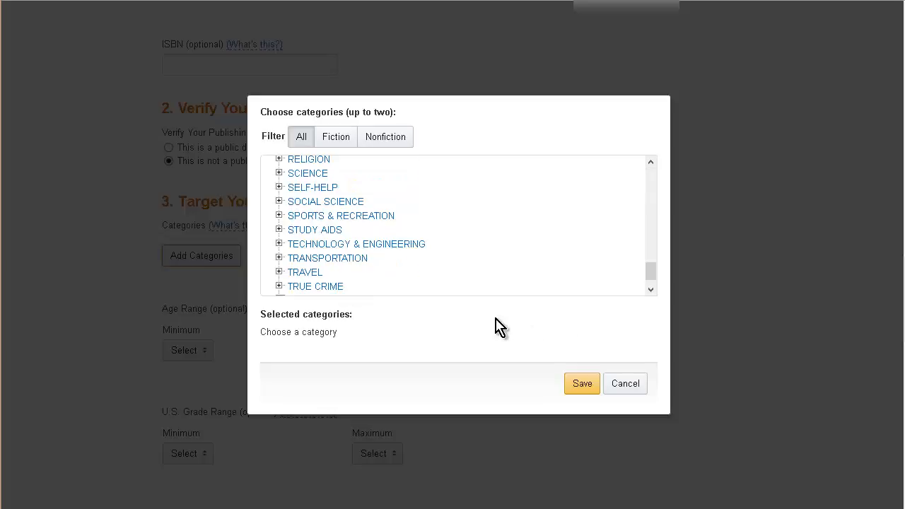
{"action": "left_click", "coordinate": [279, 188]}
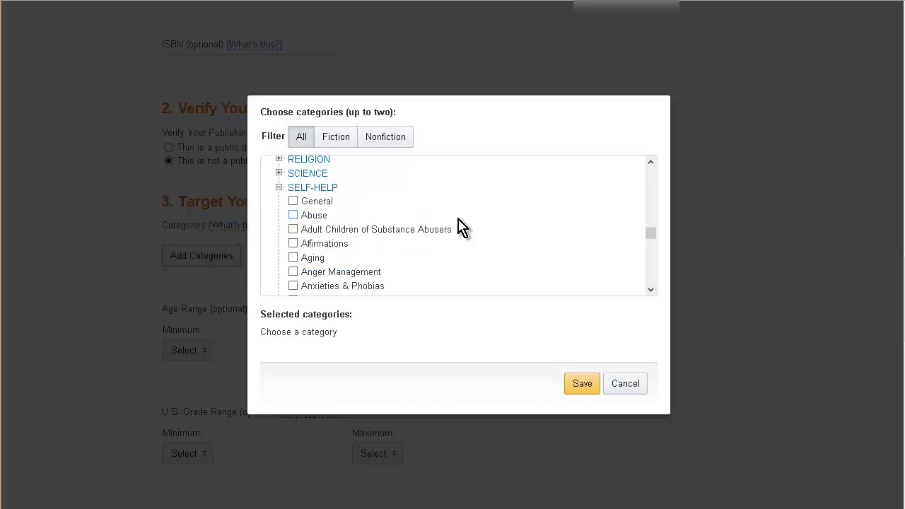
{"action": "left_click", "coordinate": [293, 201]}
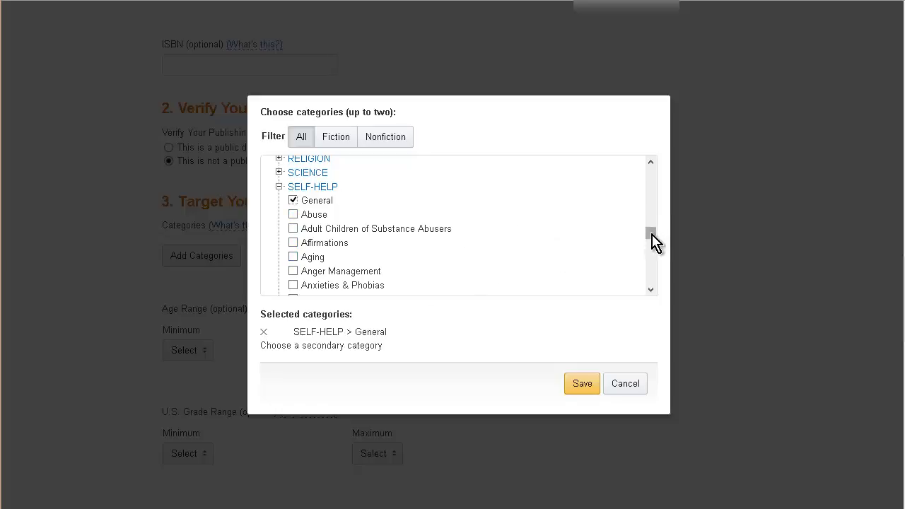
Replace the SELF-HELP > General selection with Reading Skills under LANGUAGE ARTS & DISCIPLINES and save the category.
{"action": "left_click_drag", "start_coordinate": [651, 236], "coordinate": [651, 205]}
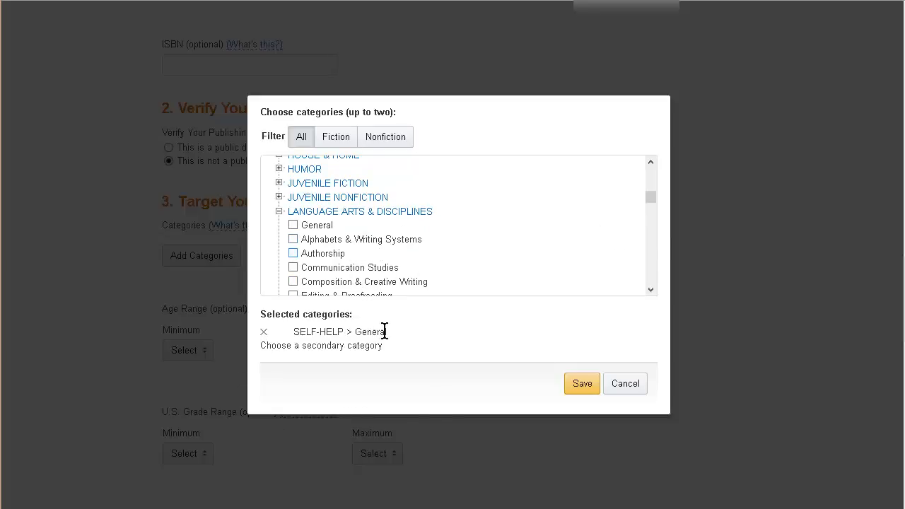
{"action": "left_click", "coordinate": [263, 332]}
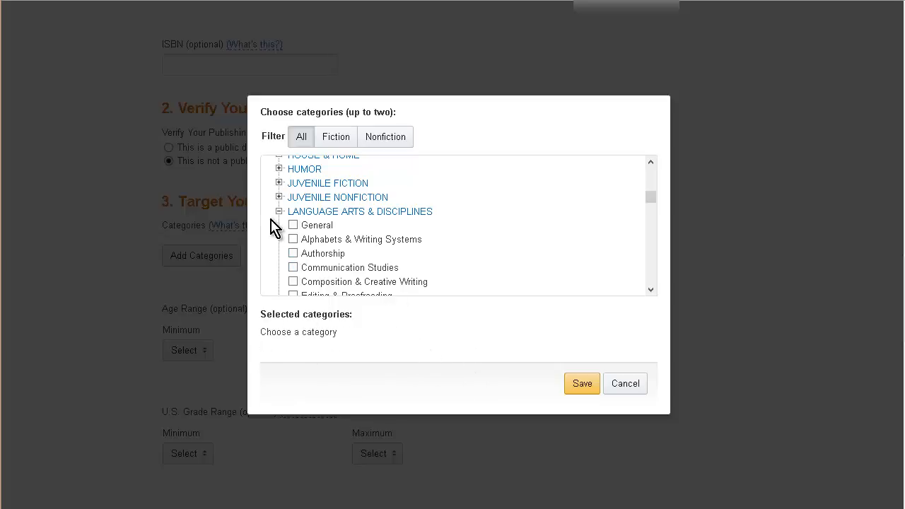
{"action": "scroll", "coordinate": [396, 237], "scroll_direction": "down", "scroll_amount": 5}
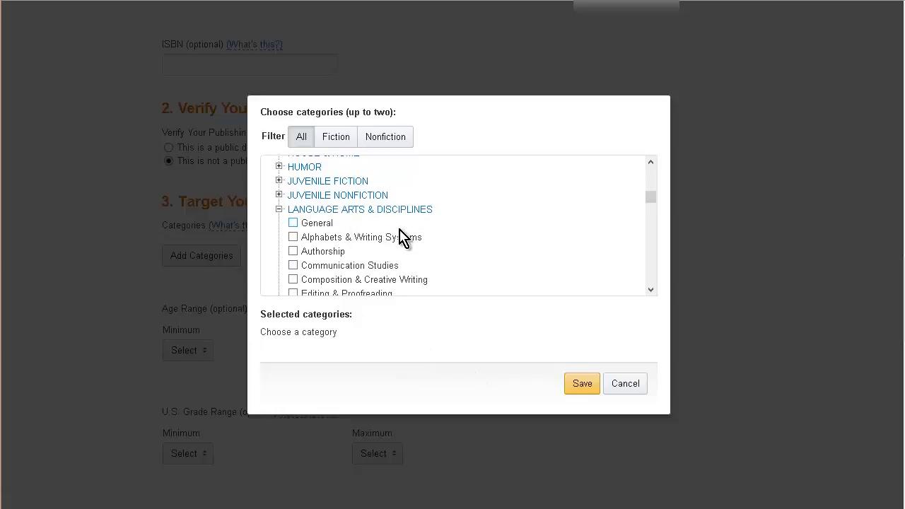
{"action": "scroll", "coordinate": [398, 236], "scroll_direction": "down", "scroll_amount": 5}
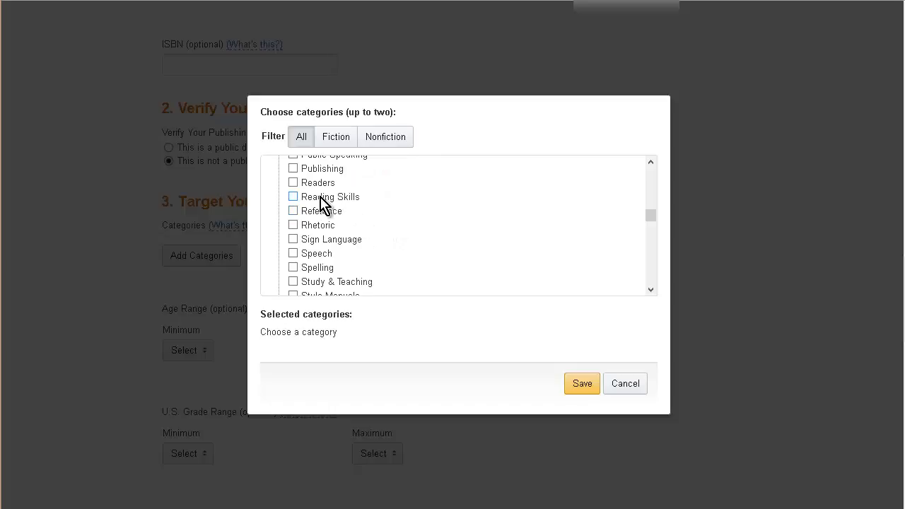
{"action": "left_click", "coordinate": [295, 197]}
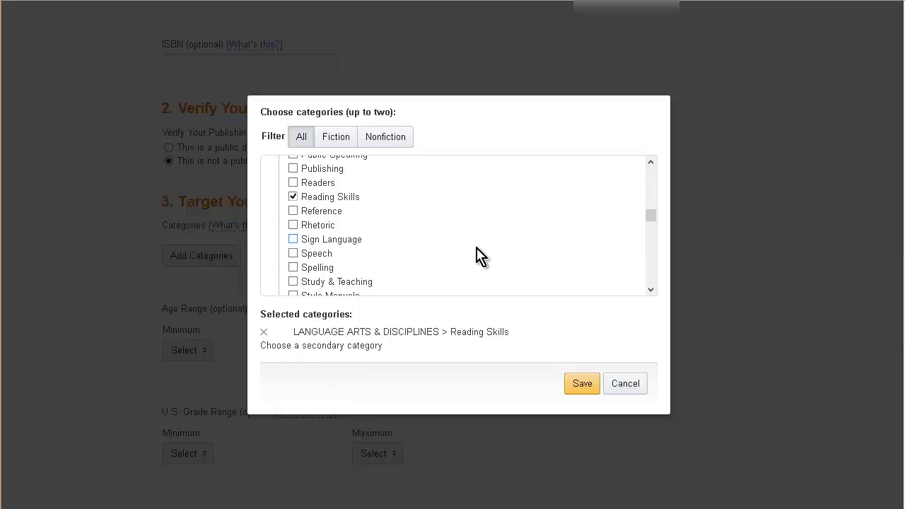
{"action": "left_click", "coordinate": [577, 385]}
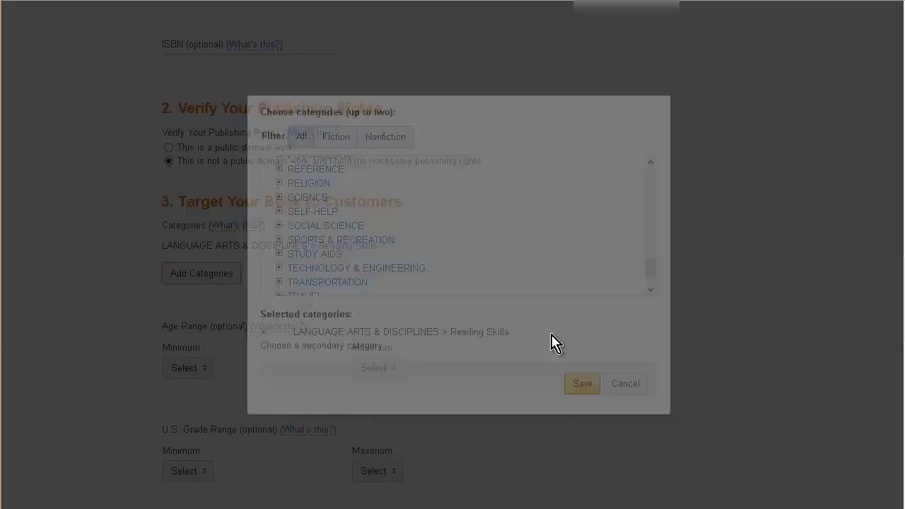
Add General under SELF-HELP as the book's second category and save the selection.
{"action": "left_click", "coordinate": [194, 280]}
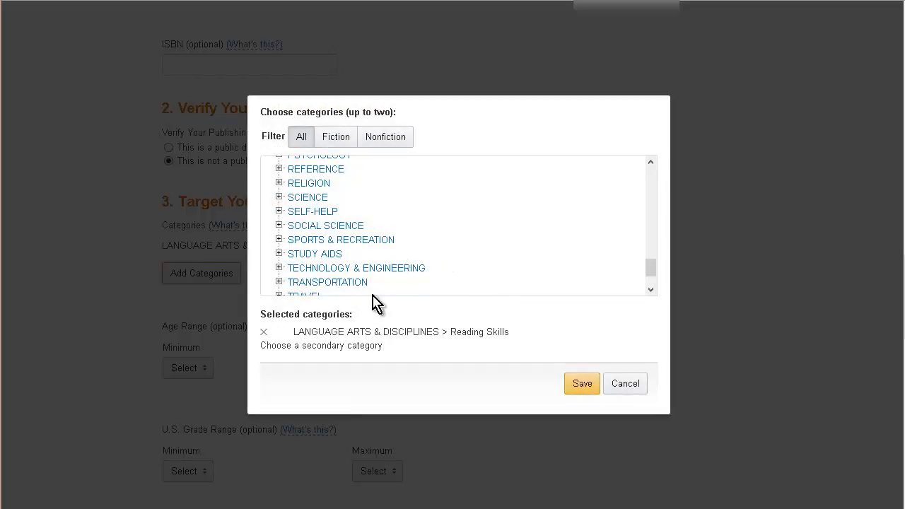
{"action": "scroll", "coordinate": [346, 239], "scroll_direction": "down", "scroll_amount": 2}
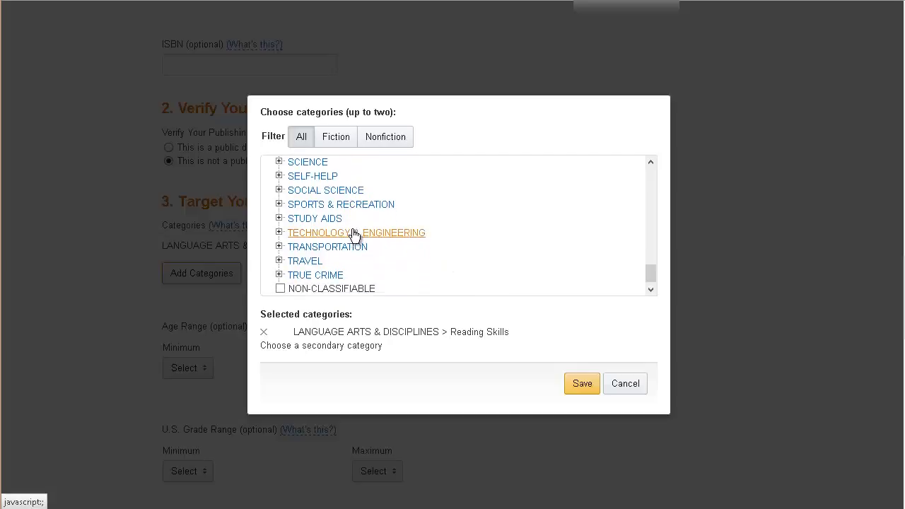
{"action": "scroll", "coordinate": [357, 237], "scroll_direction": "up", "scroll_amount": 1}
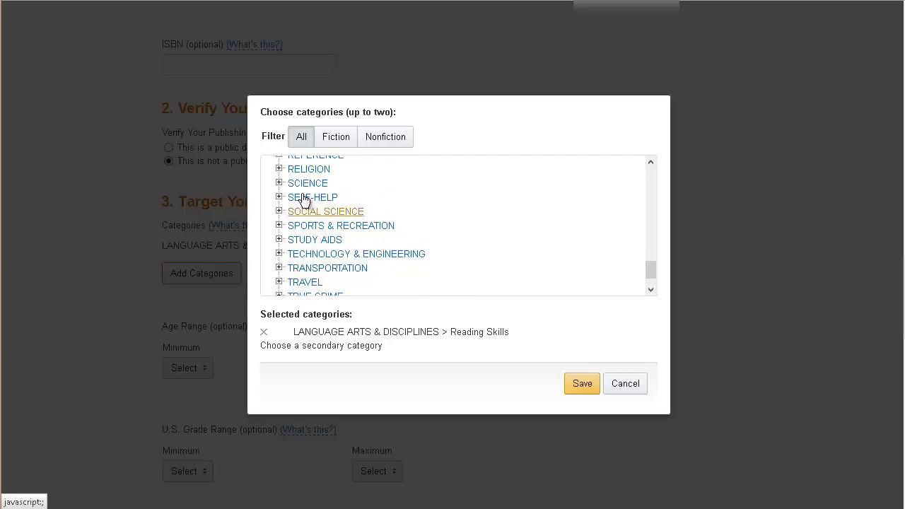
{"action": "left_click", "coordinate": [280, 198]}
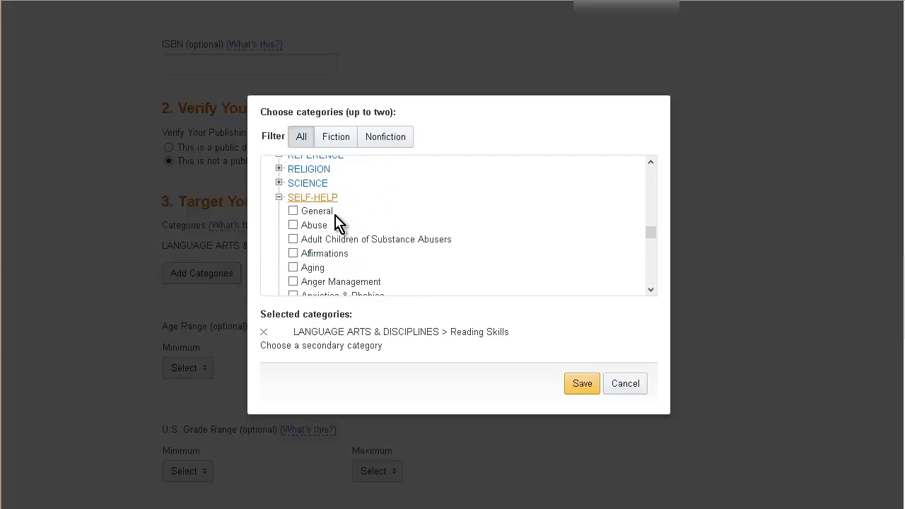
{"action": "left_click", "coordinate": [294, 210]}
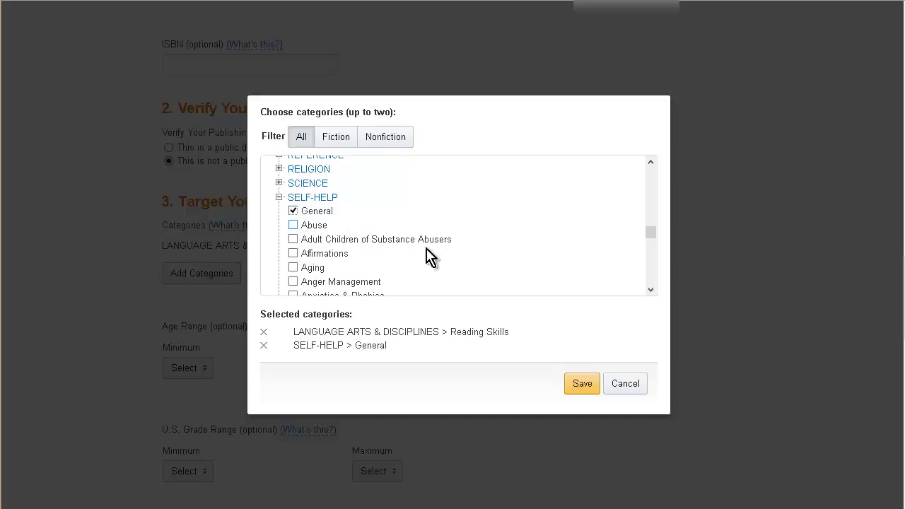
{"action": "left_click", "coordinate": [582, 383]}
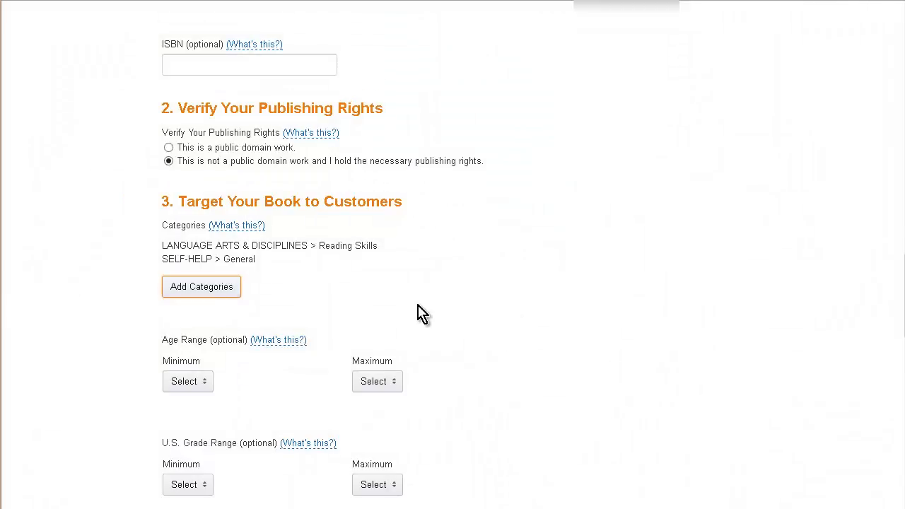
Read the explanation of the optional U.S. grade range and close it, leaving the age and grade ranges unset.
{"action": "scroll", "coordinate": [283, 381], "scroll_direction": "down", "scroll_amount": 3}
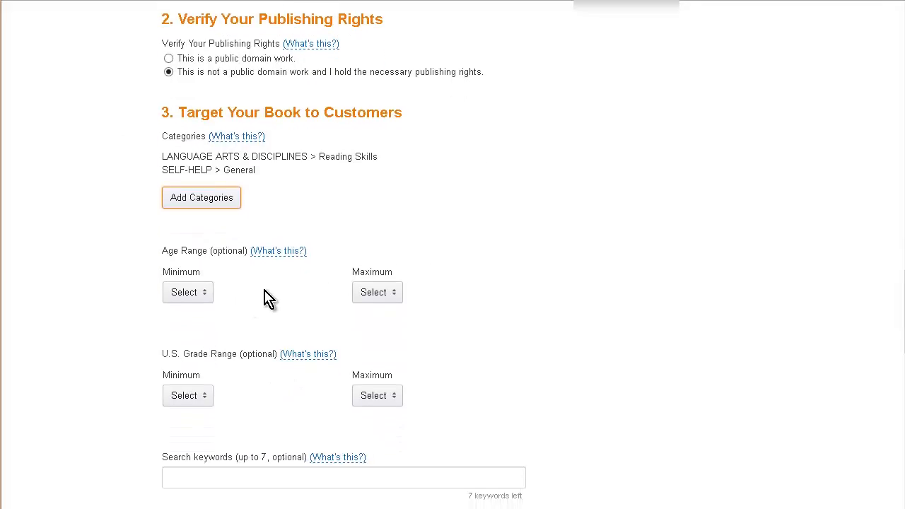
{"action": "scroll", "coordinate": [268, 297], "scroll_direction": "down", "scroll_amount": 6}
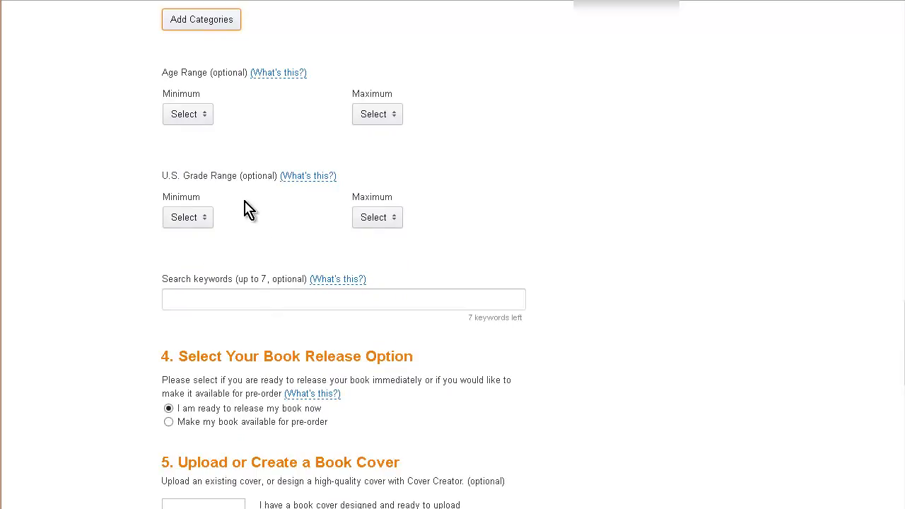
{"action": "left_click", "coordinate": [304, 181]}
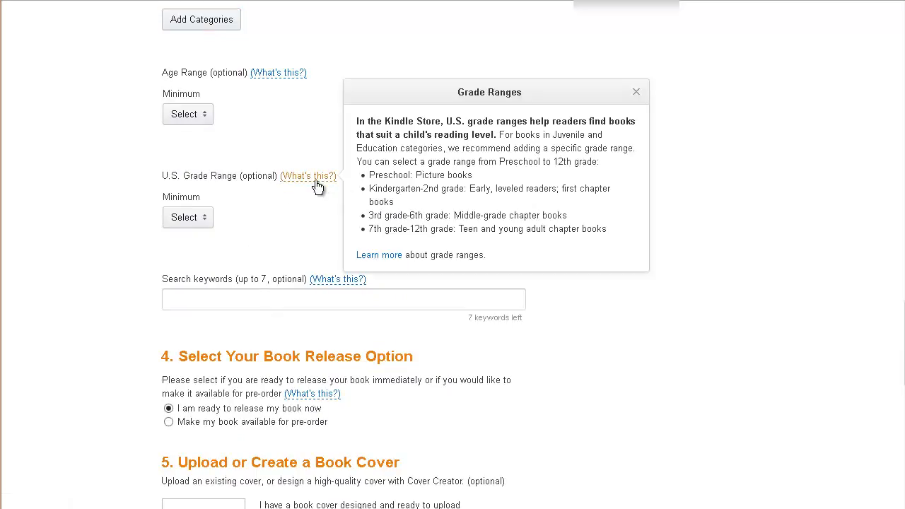
{"action": "left_click", "coordinate": [303, 216]}
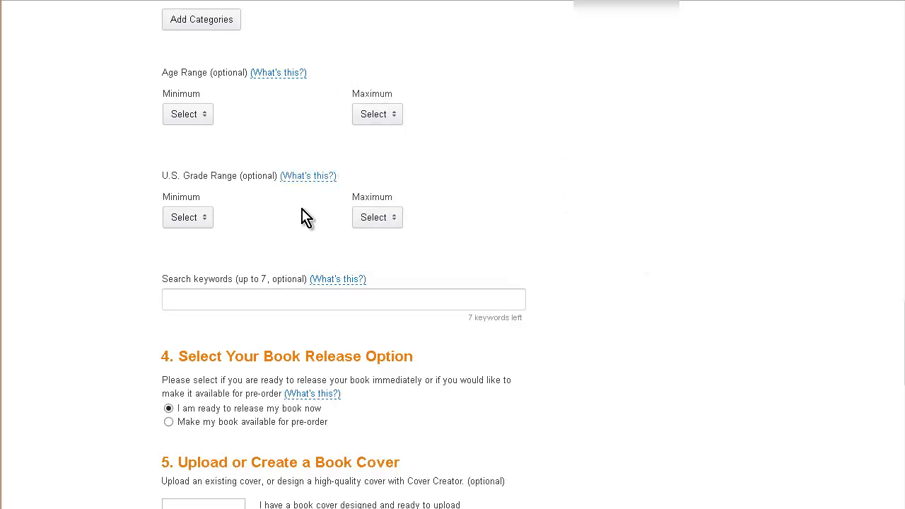
Enter "speed reading, read faster" as the book's search keywords.
{"action": "scroll", "coordinate": [304, 212], "scroll_direction": "down", "scroll_amount": 3}
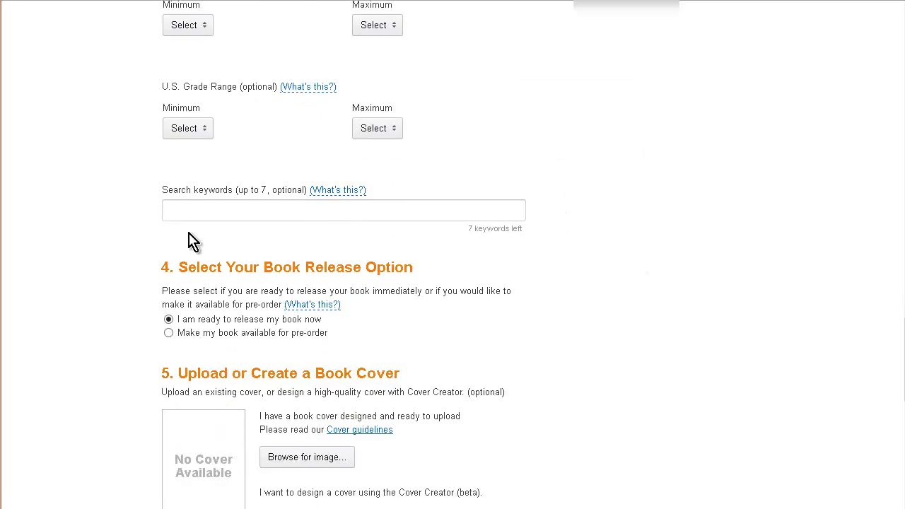
{"action": "left_click", "coordinate": [209, 214]}
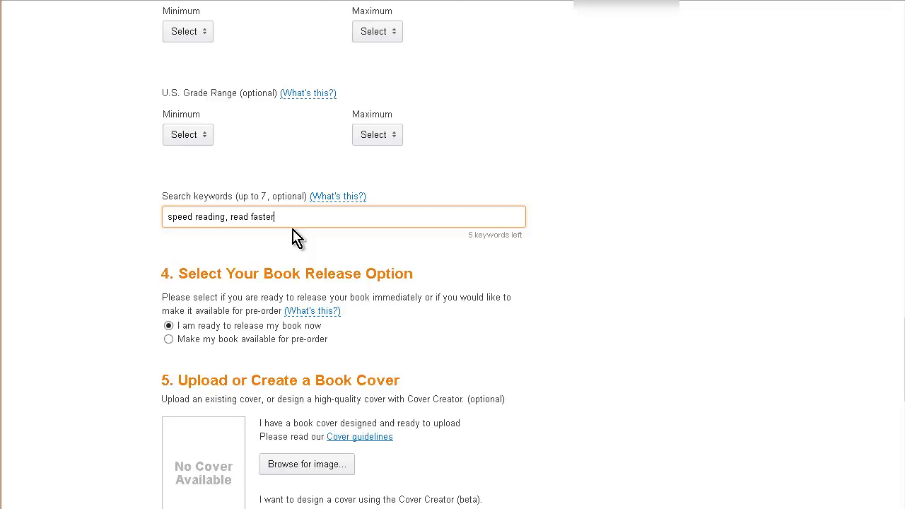
Save the book information and upload marketingcover.jpg as the existing book cover image.
{"action": "scroll", "coordinate": [291, 229], "scroll_direction": "down", "scroll_amount": 3}
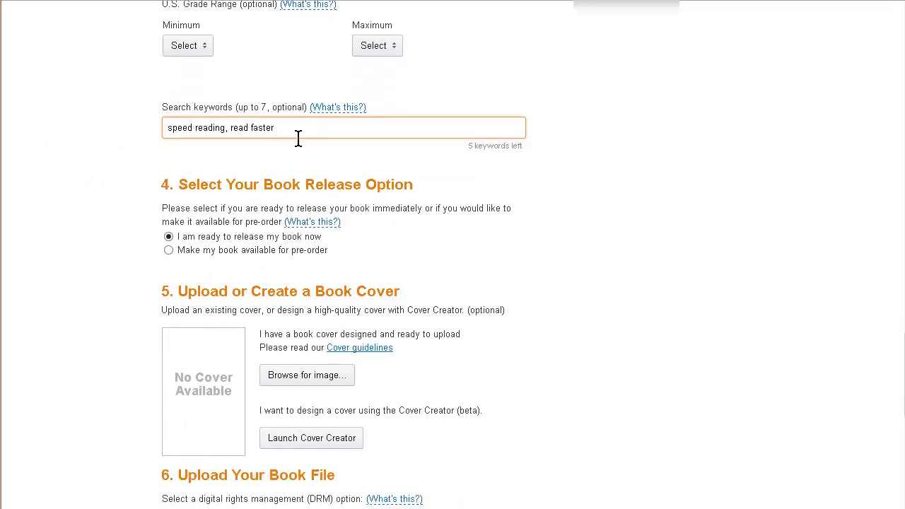
{"action": "scroll", "coordinate": [354, 202], "scroll_direction": "down", "scroll_amount": 3}
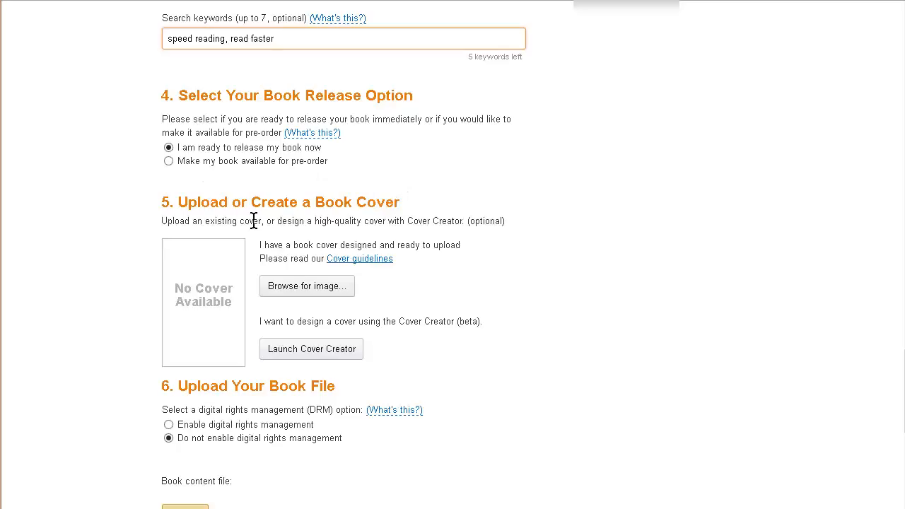
{"action": "scroll", "coordinate": [254, 220], "scroll_direction": "down", "scroll_amount": 3}
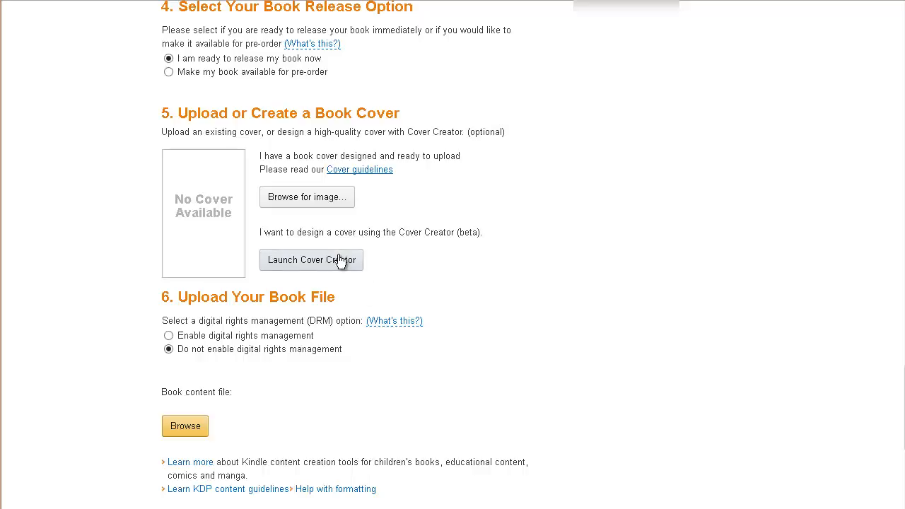
{"action": "left_click", "coordinate": [320, 205]}
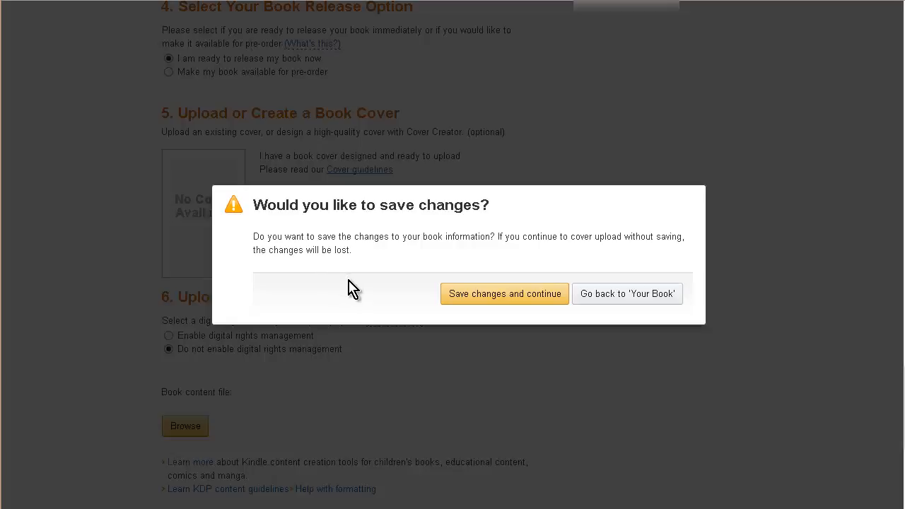
{"action": "left_click", "coordinate": [493, 302]}
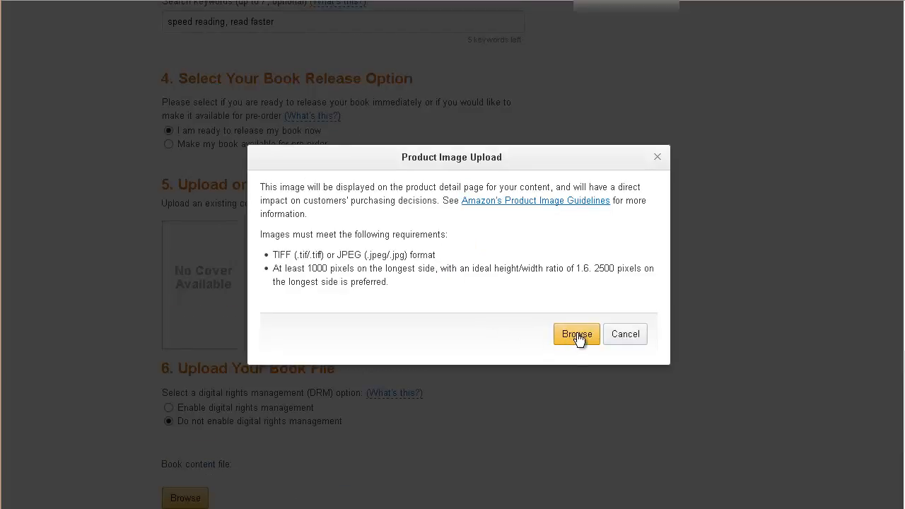
{"action": "left_click", "coordinate": [577, 334]}
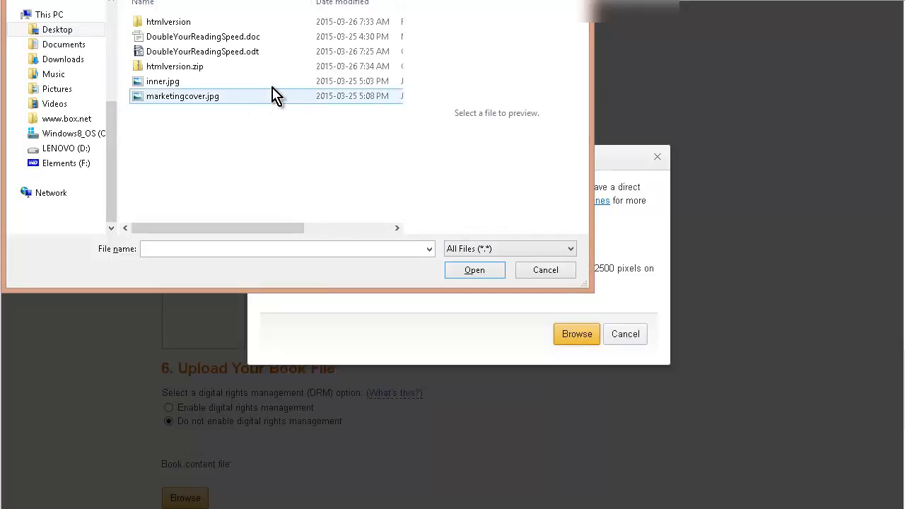
{"action": "left_click", "coordinate": [216, 97]}
{"action": "left_click", "coordinate": [473, 268]}
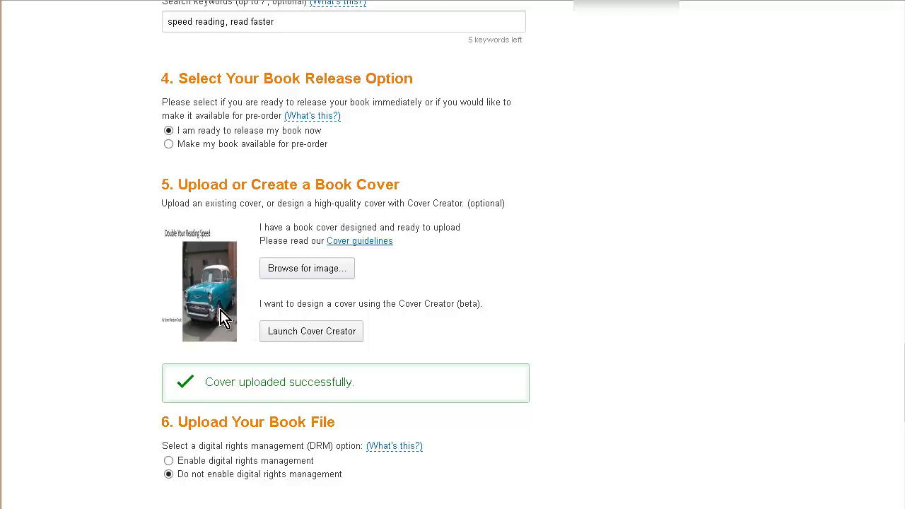
Read the explanation of digital rights management, try enabling it, and switch back to not enabling it.
{"action": "scroll", "coordinate": [258, 252], "scroll_direction": "down", "scroll_amount": 1}
{"action": "scroll", "coordinate": [258, 253], "scroll_direction": "down", "scroll_amount": 2}
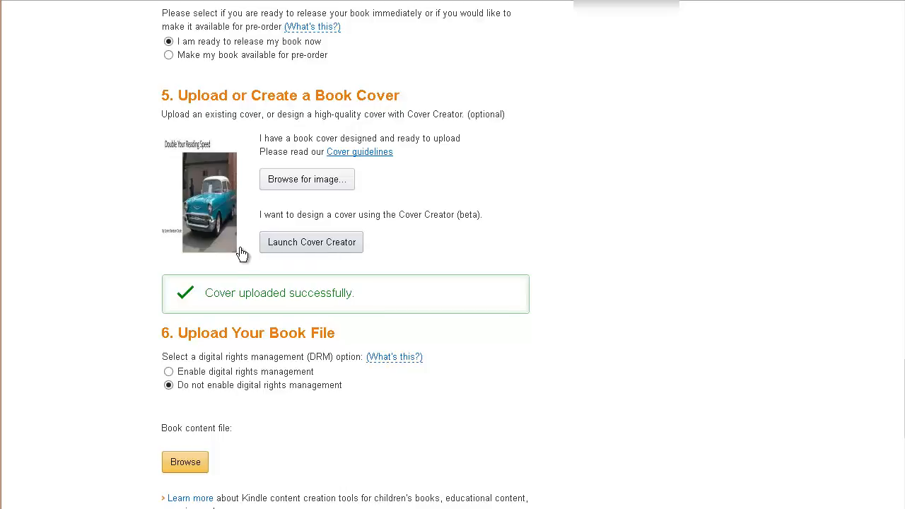
{"action": "scroll", "coordinate": [388, 259], "scroll_direction": "down", "scroll_amount": 3}
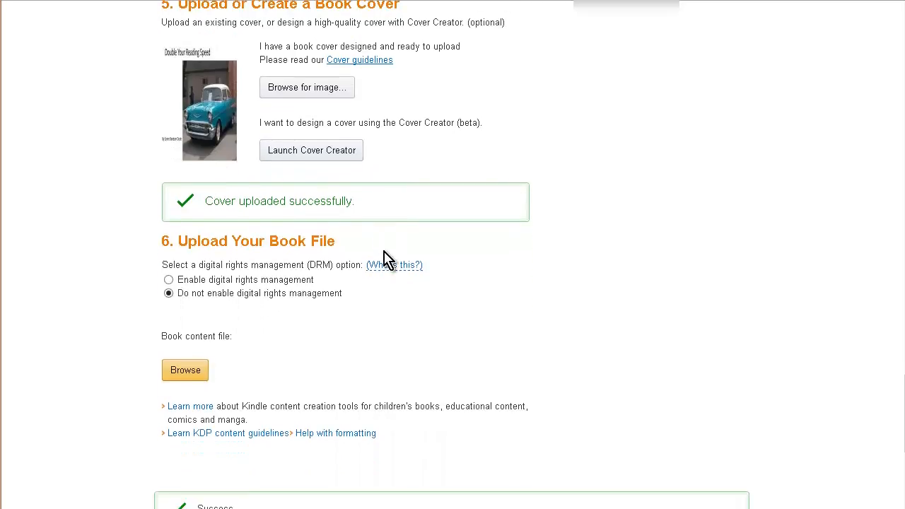
{"action": "scroll", "coordinate": [388, 259], "scroll_direction": "down", "scroll_amount": 3}
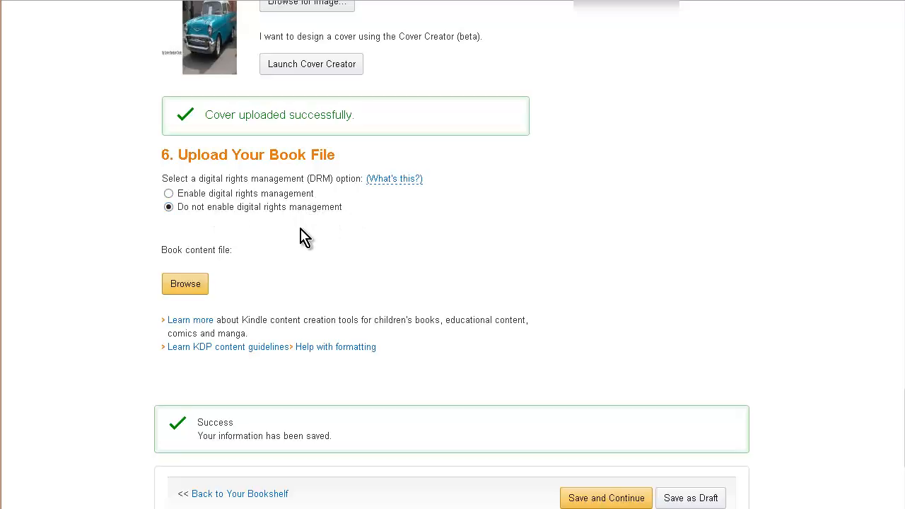
{"action": "left_click", "coordinate": [391, 181]}
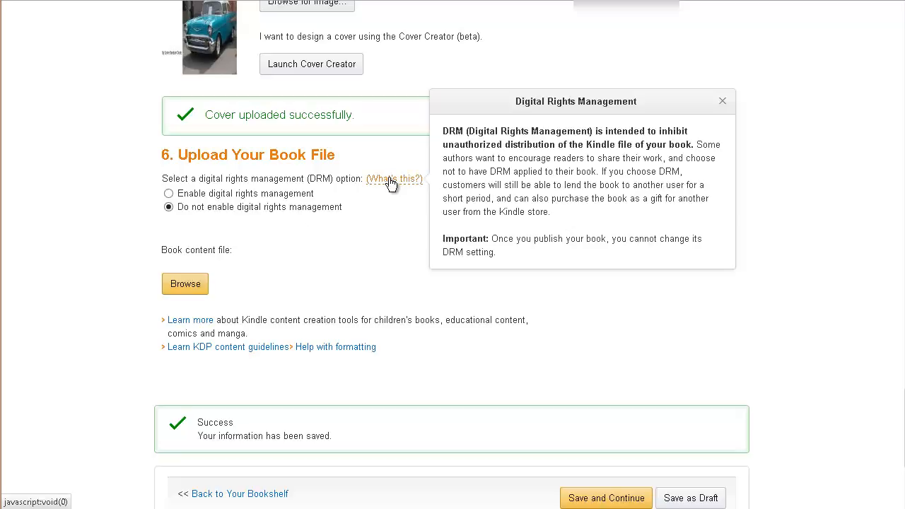
{"action": "left_click", "coordinate": [169, 193]}
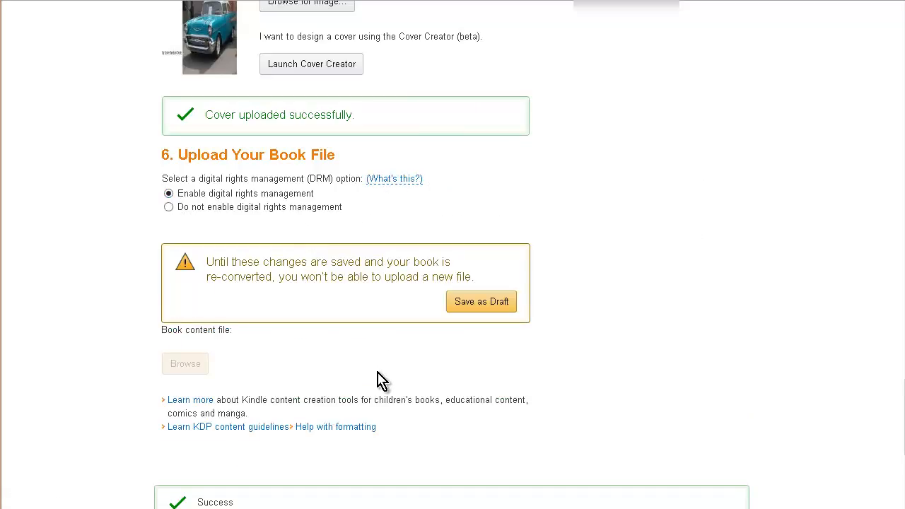
{"action": "left_click", "coordinate": [168, 206]}
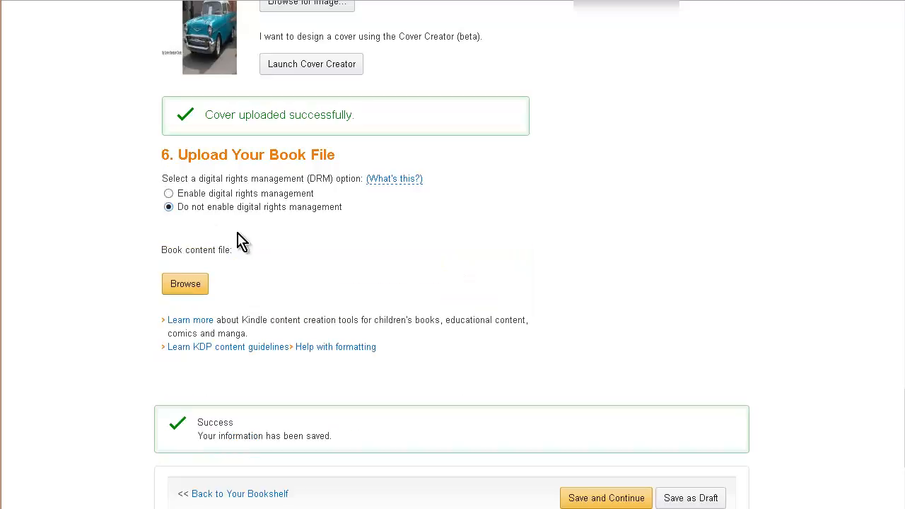
Upload htmlversion.zip as the book content file, then save and continue to Rights & Pricing.
{"action": "left_click", "coordinate": [184, 285]}
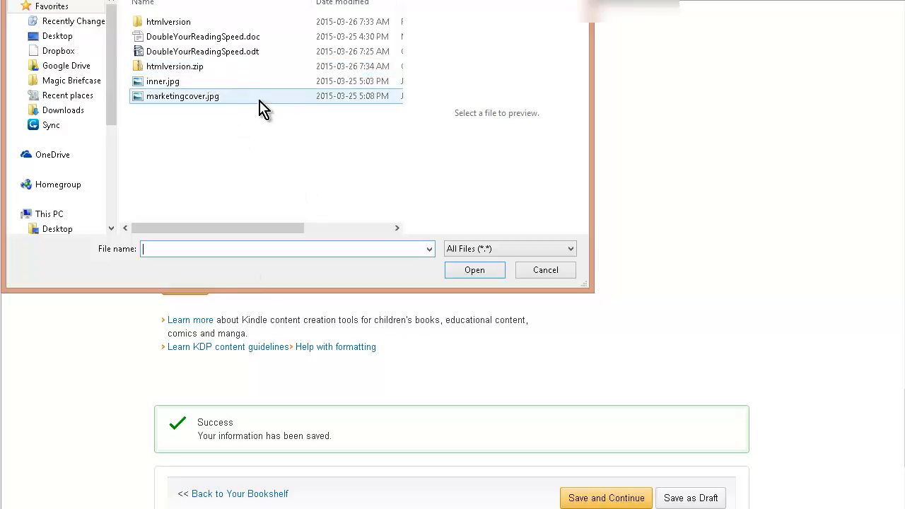
{"action": "left_click", "coordinate": [204, 68]}
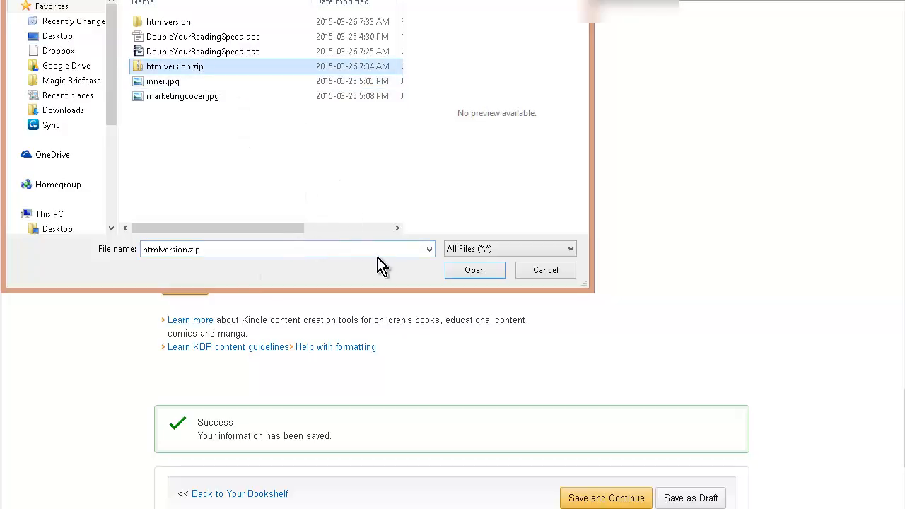
{"action": "left_click", "coordinate": [475, 272]}
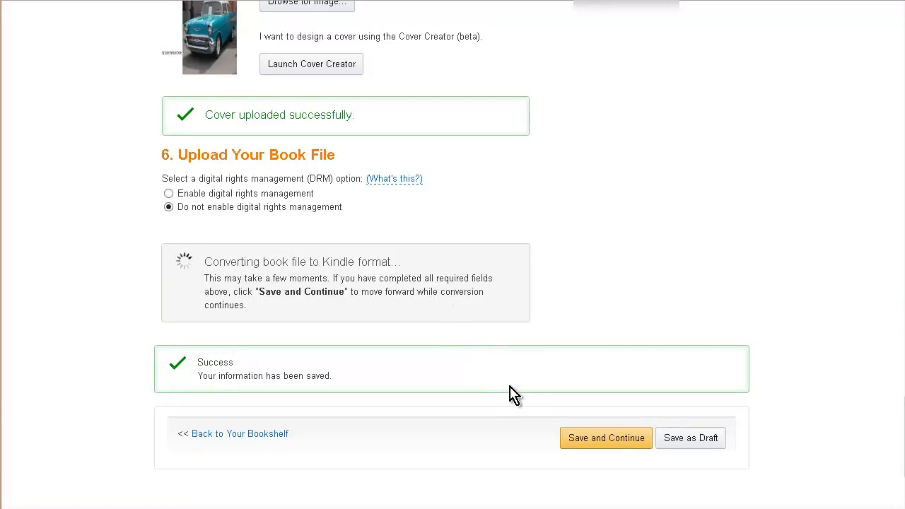
{"action": "left_click", "coordinate": [605, 439]}
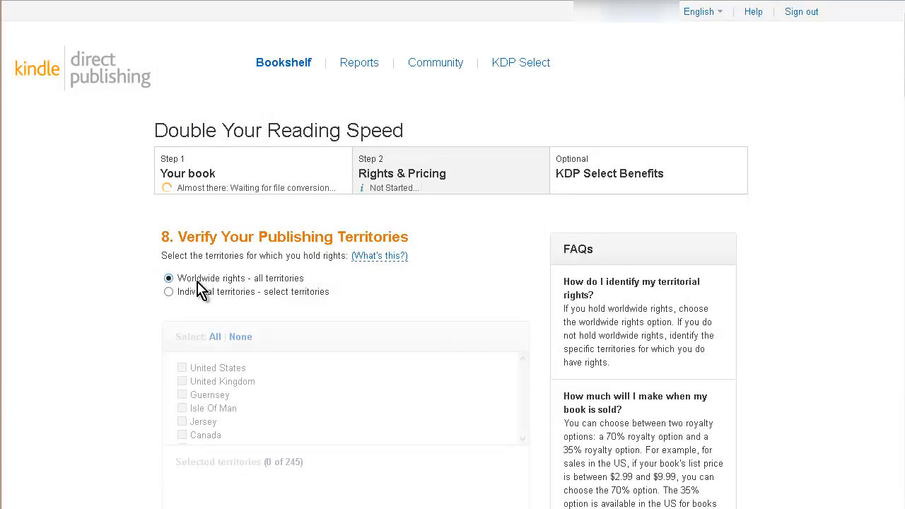
Keep worldwide rights for all territories and select the 70% royalty option for the book.
{"action": "scroll", "coordinate": [254, 316], "scroll_direction": "down", "scroll_amount": 4}
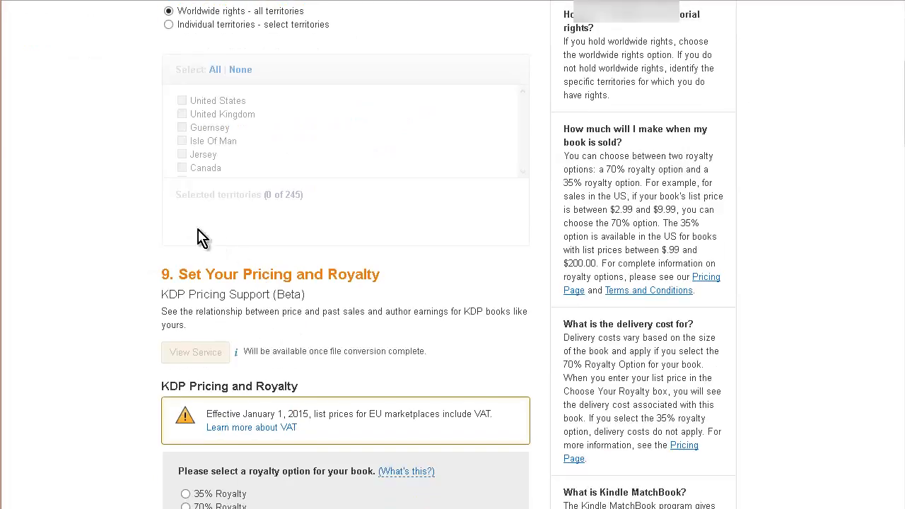
{"action": "scroll", "coordinate": [185, 247], "scroll_direction": "down", "scroll_amount": 4}
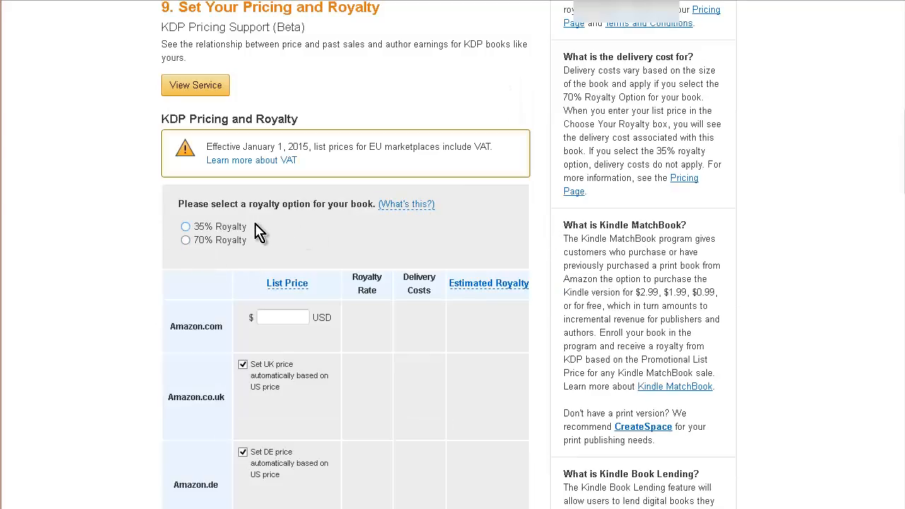
{"action": "left_click", "coordinate": [187, 240]}
Examine the allowed Amazon.com list price range and the automatic price settings for the other marketplaces.
{"action": "scroll", "coordinate": [303, 200], "scroll_direction": "down", "scroll_amount": 2}
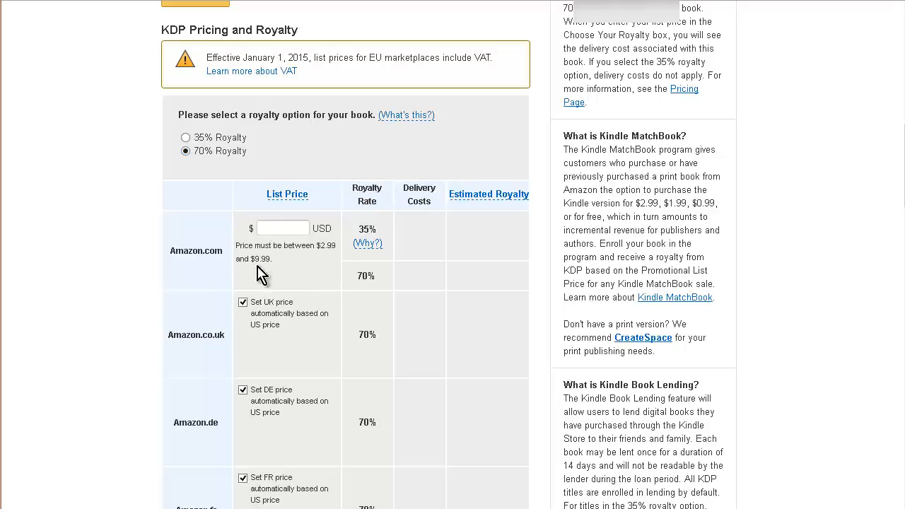
{"action": "scroll", "coordinate": [290, 258], "scroll_direction": "down", "scroll_amount": 1}
{"action": "scroll", "coordinate": [292, 259], "scroll_direction": "down", "scroll_amount": 1}
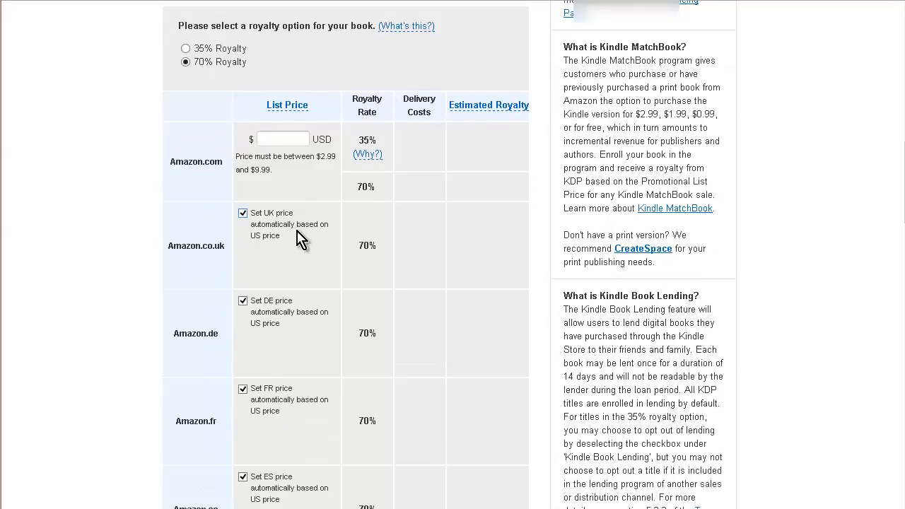
{"action": "scroll", "coordinate": [303, 319], "scroll_direction": "down", "scroll_amount": 3}
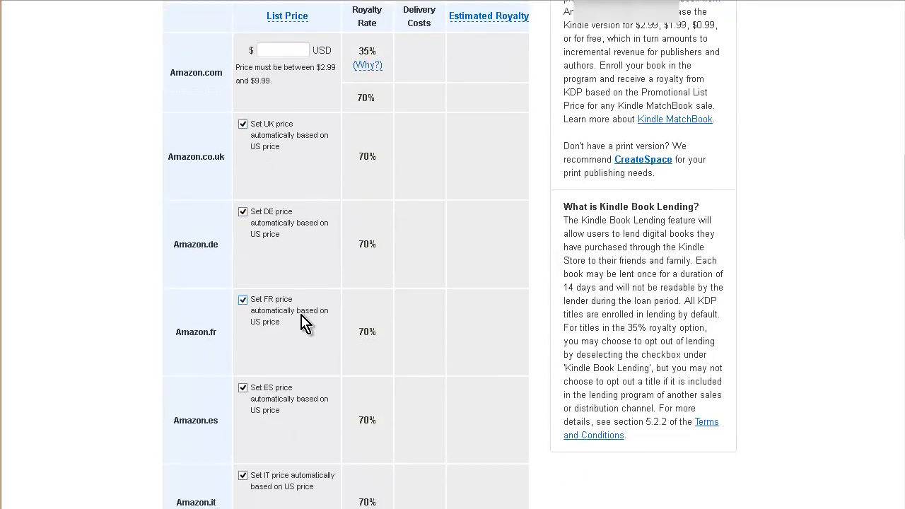
{"action": "scroll", "coordinate": [306, 325], "scroll_direction": "down", "scroll_amount": 3}
{"action": "scroll", "coordinate": [307, 318], "scroll_direction": "up", "scroll_amount": 12}
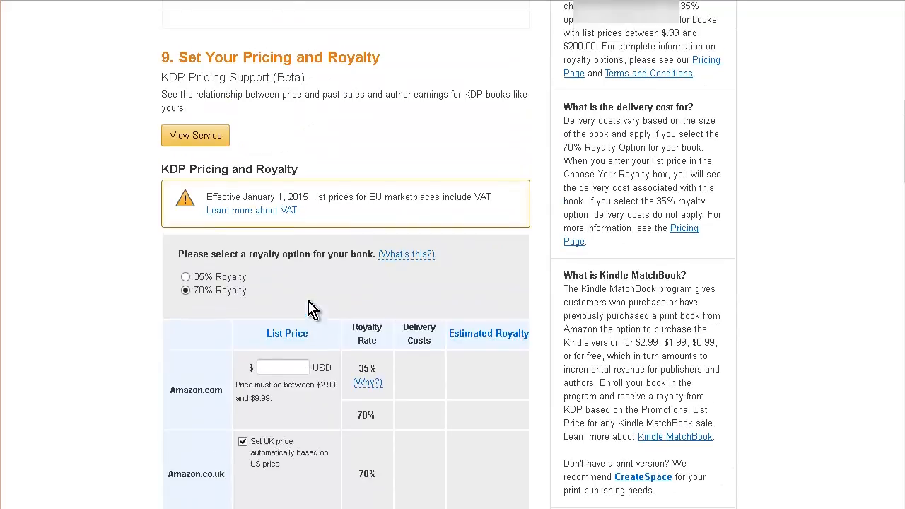
Try the 35% royalty option to examine its allowed Amazon.com list price range, and switch back to 70% royalty.
{"action": "scroll", "coordinate": [306, 297], "scroll_direction": "down", "scroll_amount": 2}
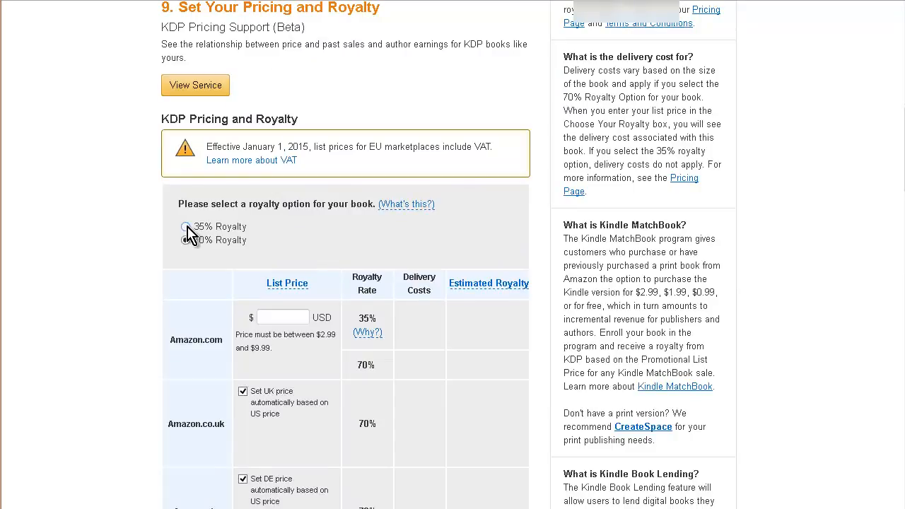
{"action": "left_click", "coordinate": [186, 227]}
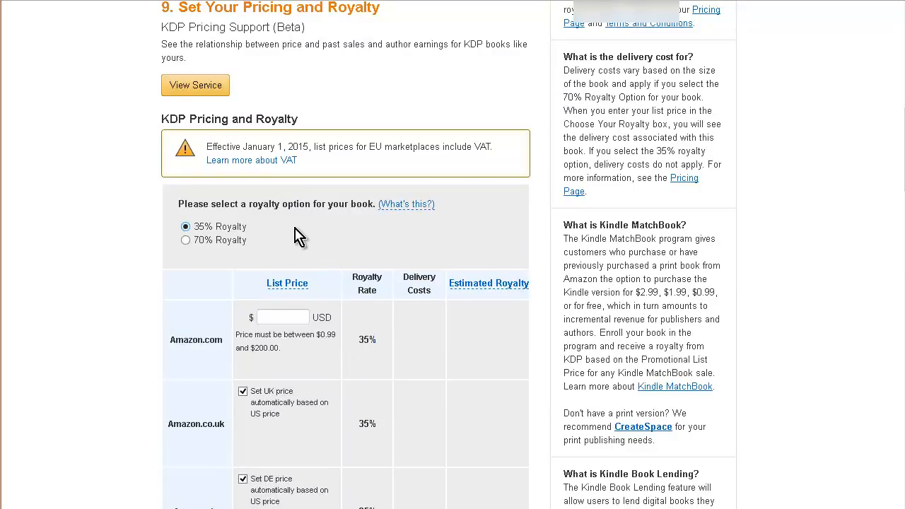
{"action": "scroll", "coordinate": [290, 235], "scroll_direction": "down", "scroll_amount": 2}
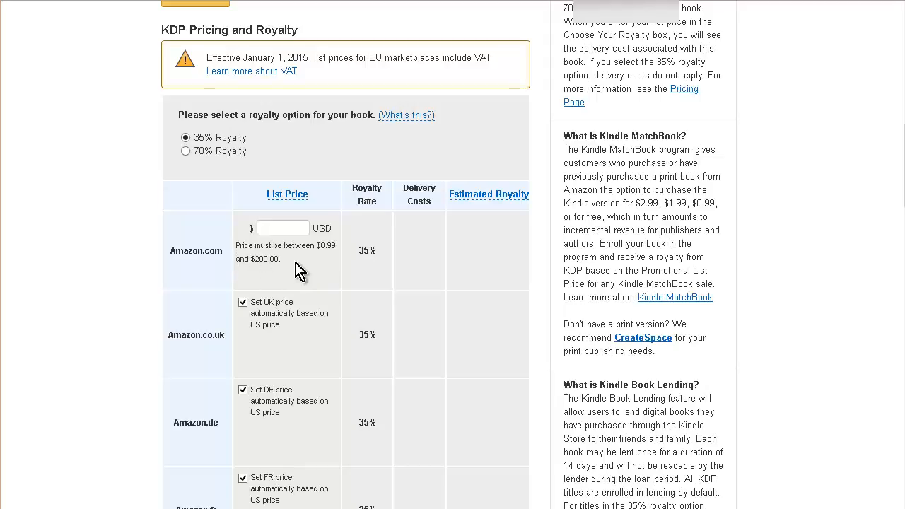
{"action": "left_click", "coordinate": [186, 151]}
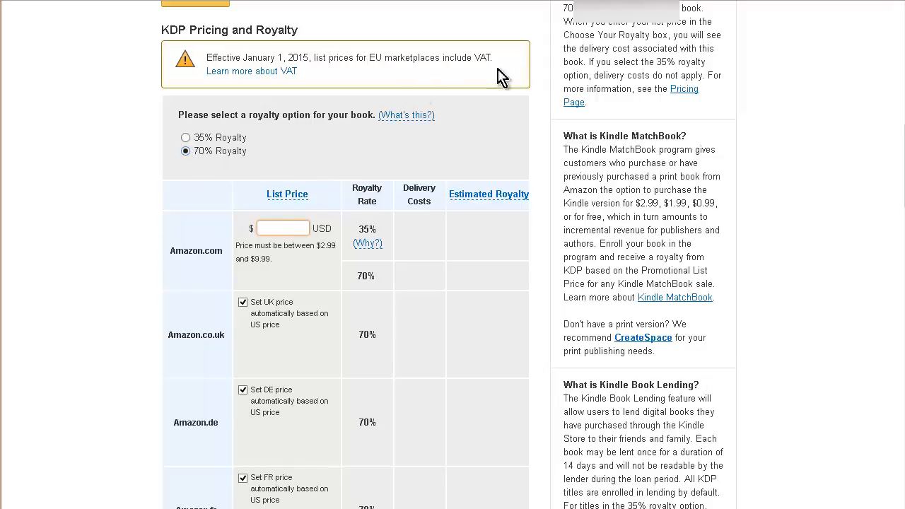
Set the Amazon.com list price to 9.99 USD and review the automatic prices and estimated royalties for the other marketplaces.
{"action": "type", "text": "9.99"}
{"action": "left_click", "coordinate": [517, 69]}
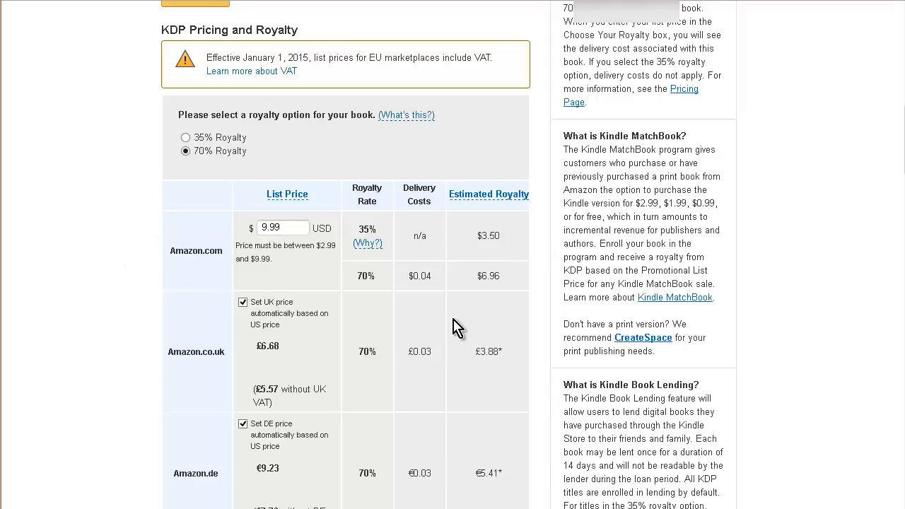
{"action": "scroll", "coordinate": [512, 263], "scroll_direction": "down", "scroll_amount": 3}
{"action": "scroll", "coordinate": [507, 260], "scroll_direction": "down", "scroll_amount": 3}
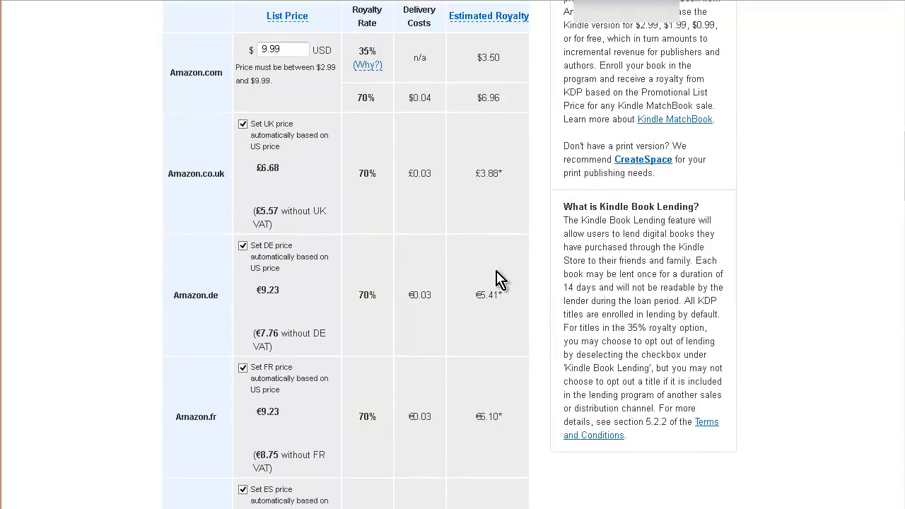
{"action": "scroll", "coordinate": [398, 277], "scroll_direction": "down", "scroll_amount": 15}
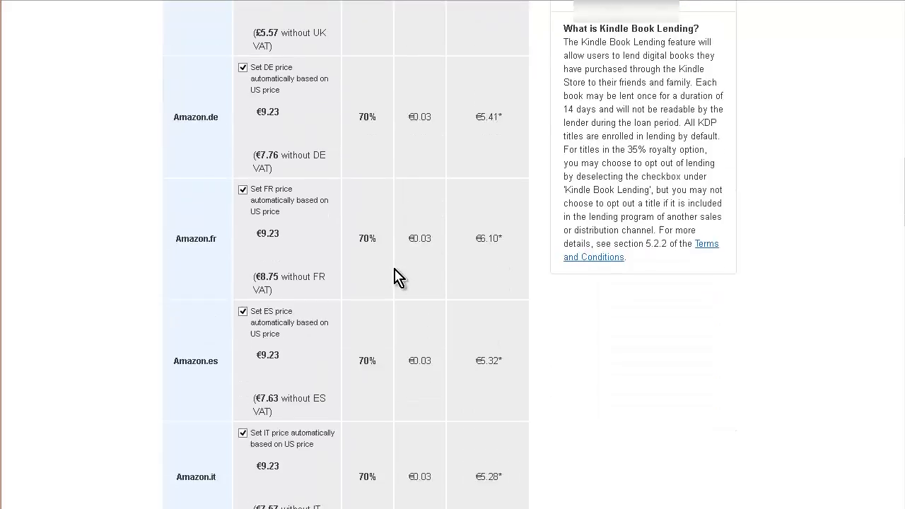
{"action": "scroll", "coordinate": [362, 267], "scroll_direction": "down", "scroll_amount": 9}
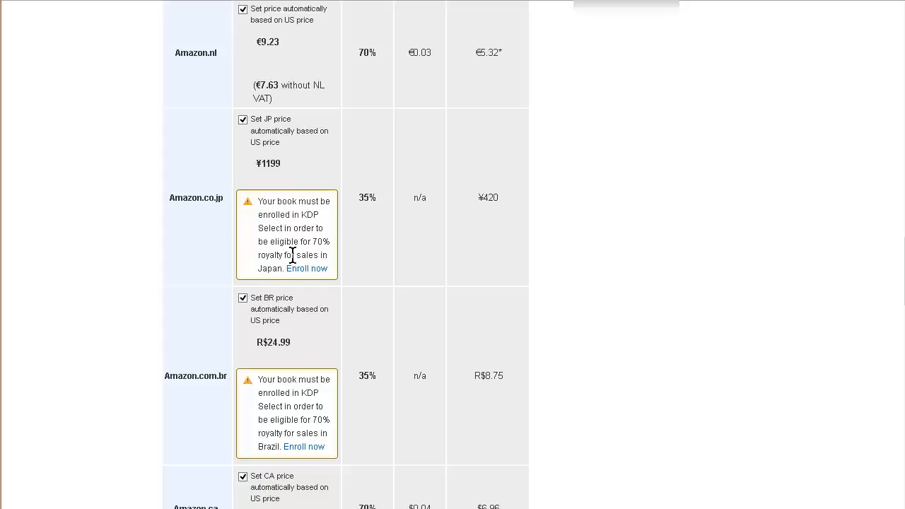
{"action": "scroll", "coordinate": [303, 256], "scroll_direction": "down", "scroll_amount": 10}
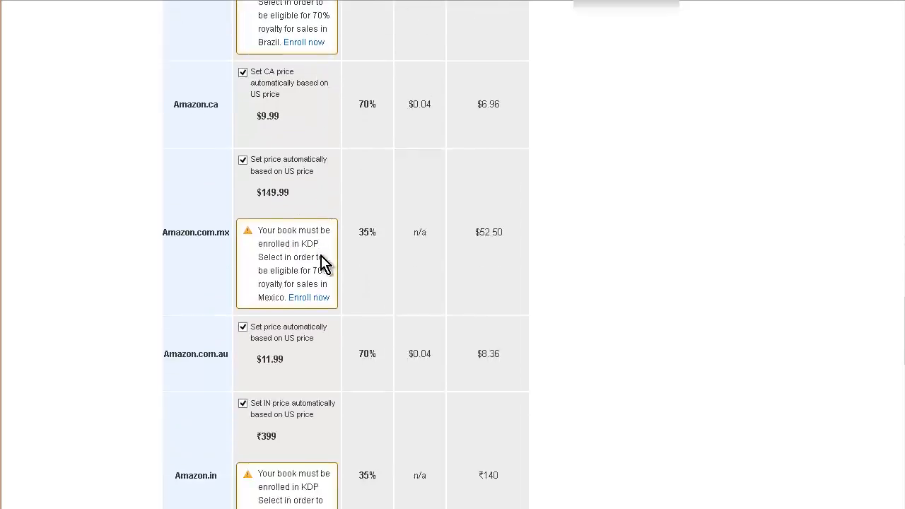
Read the Kindle MatchBook program details and check the Kindle Book Lending setting.
{"action": "scroll", "coordinate": [327, 261], "scroll_direction": "down", "scroll_amount": 4}
{"action": "scroll", "coordinate": [328, 256], "scroll_direction": "down", "scroll_amount": 1}
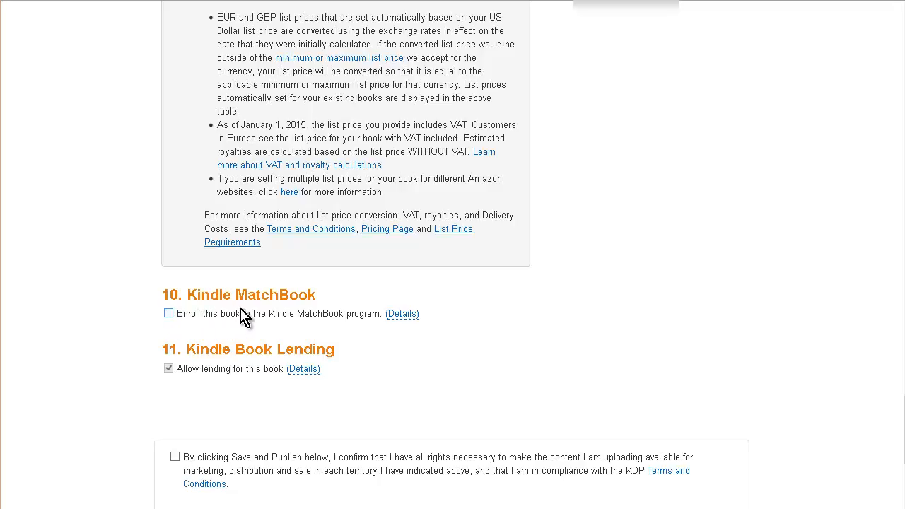
{"action": "left_click", "coordinate": [405, 317]}
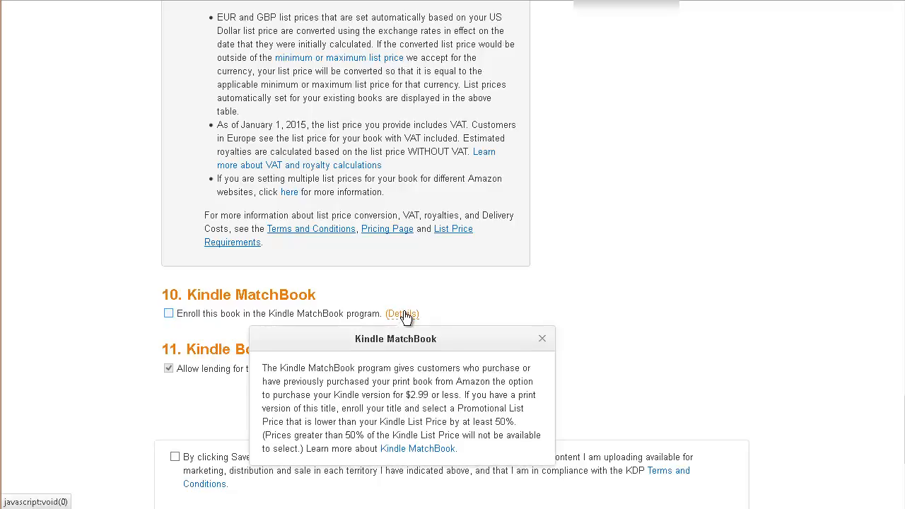
{"action": "left_click", "coordinate": [122, 302]}
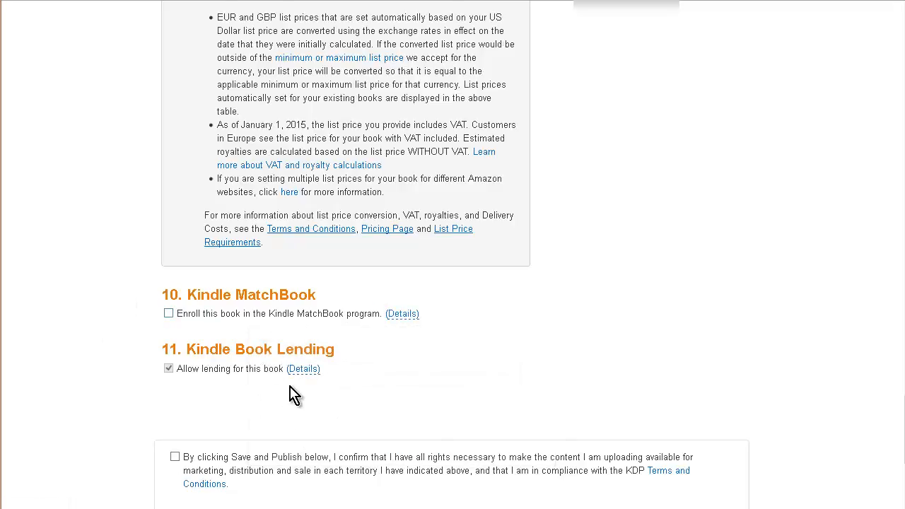
{"action": "scroll", "coordinate": [301, 392], "scroll_direction": "down", "scroll_amount": 1}
{"action": "scroll", "coordinate": [300, 382], "scroll_direction": "down", "scroll_amount": 2}
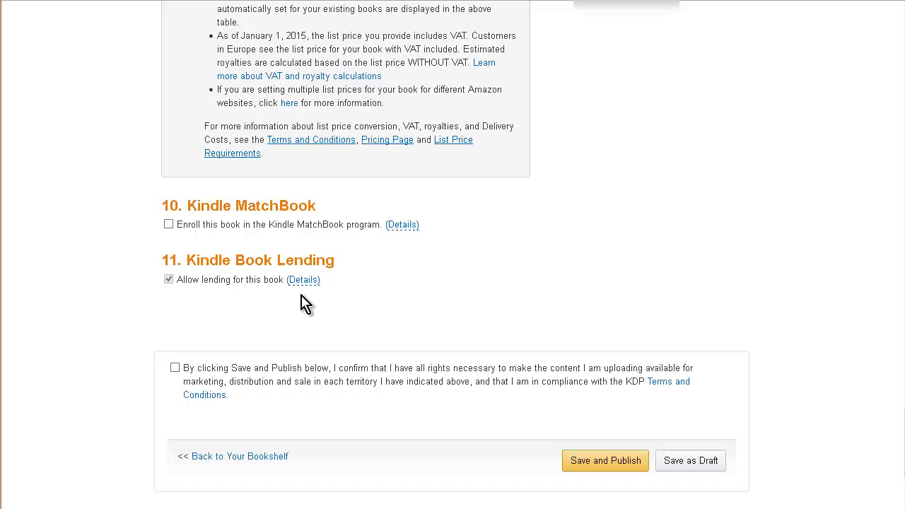
Confirm holding the necessary rights and complying with the KDP terms, and save the book as a draft.
{"action": "scroll", "coordinate": [130, 333], "scroll_direction": "down", "scroll_amount": 2}
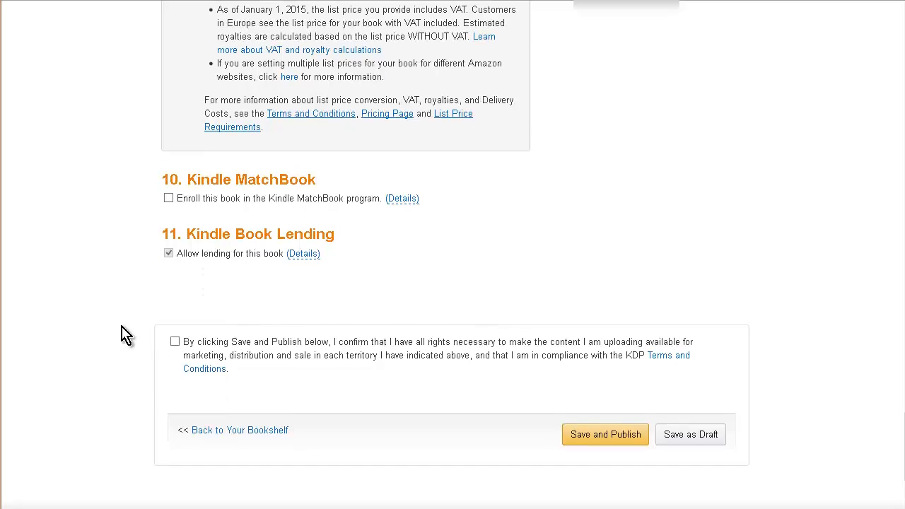
{"action": "left_click", "coordinate": [176, 280]}
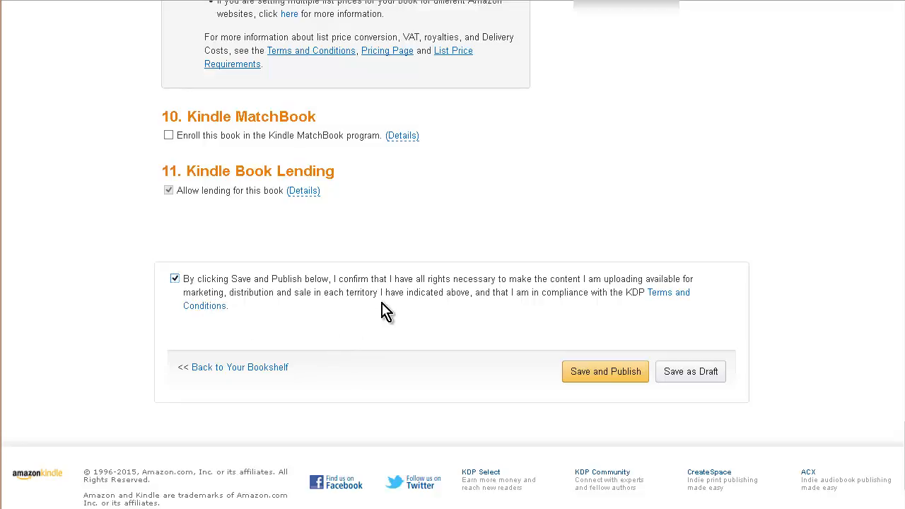
{"action": "scroll", "coordinate": [398, 305], "scroll_direction": "down", "scroll_amount": 1}
{"action": "scroll", "coordinate": [398, 312], "scroll_direction": "down", "scroll_amount": 1}
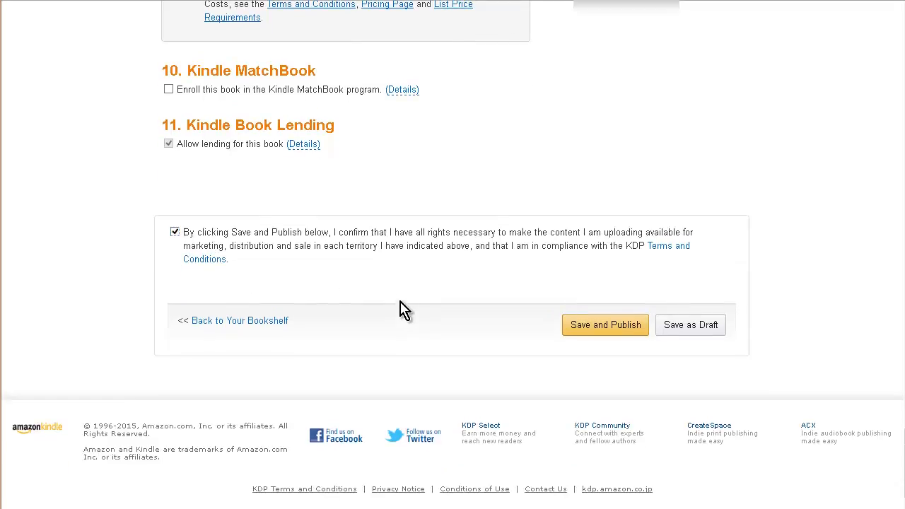
{"action": "left_click", "coordinate": [712, 327]}
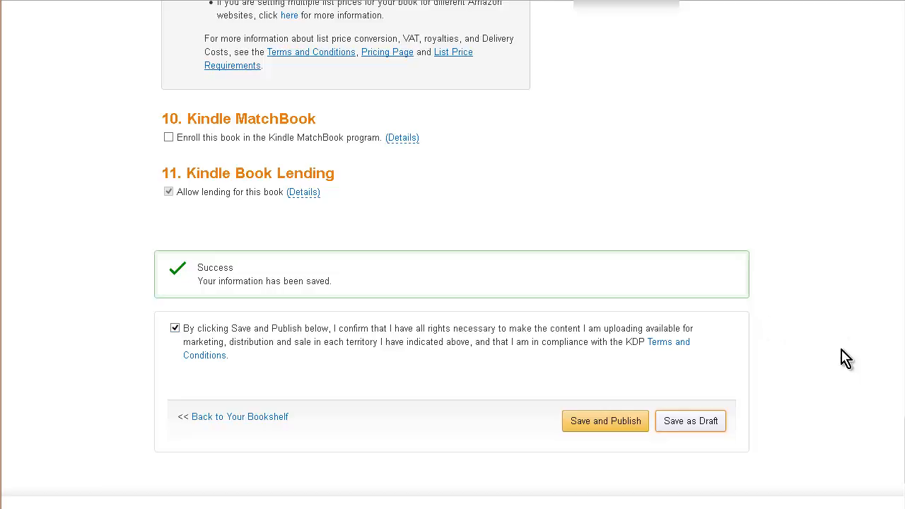
{"action": "left_click", "coordinate": [707, 422]}
{"action": "scroll", "coordinate": [269, 410], "scroll_direction": "down", "scroll_amount": 2}
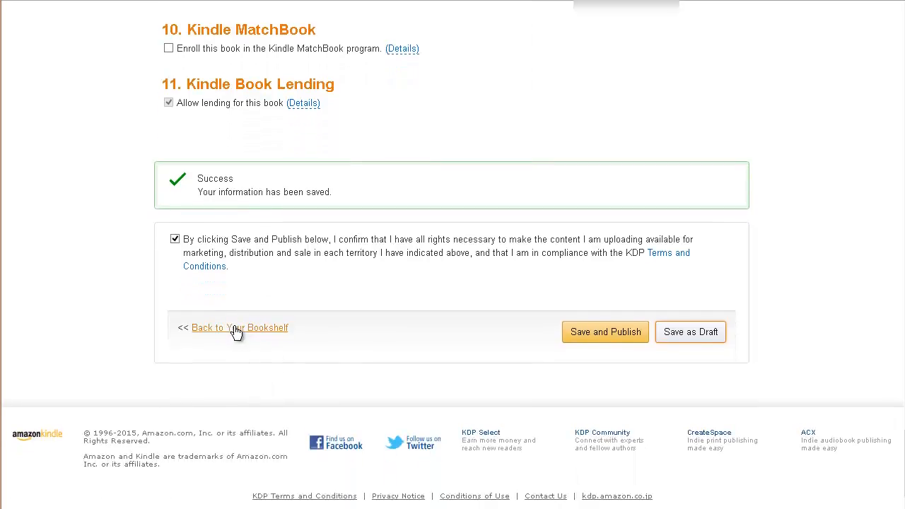
Return to the bookshelf and reopen the book details of Double Your Reading Speed for editing.
{"action": "left_click", "coordinate": [236, 329]}
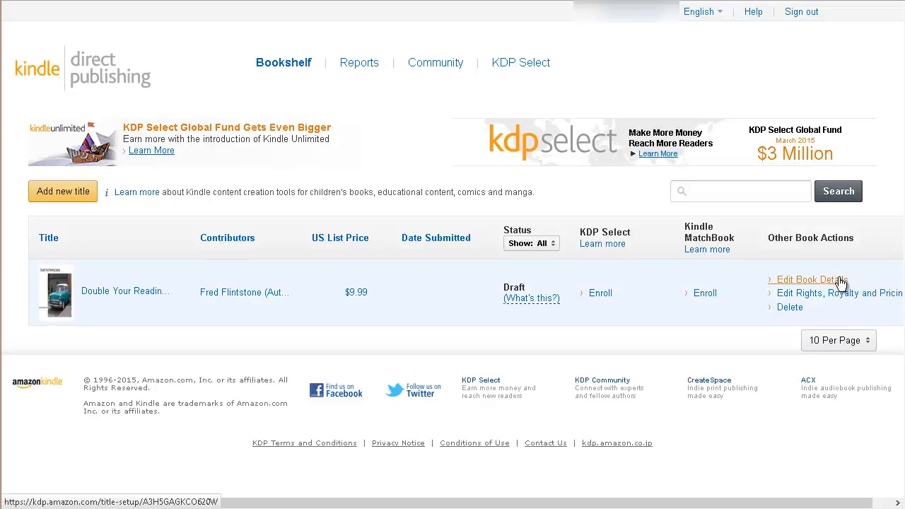
{"action": "left_click", "coordinate": [842, 281]}
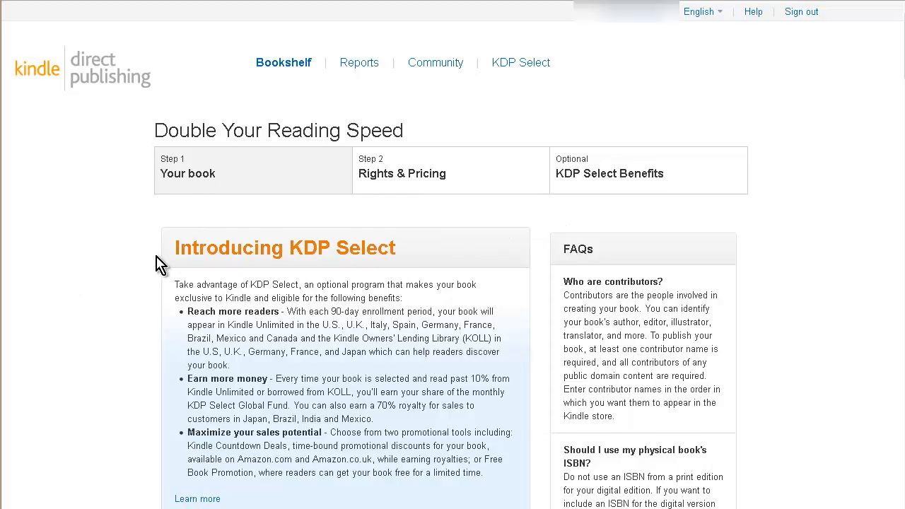
{"action": "scroll", "coordinate": [158, 266], "scroll_direction": "down", "scroll_amount": 5}
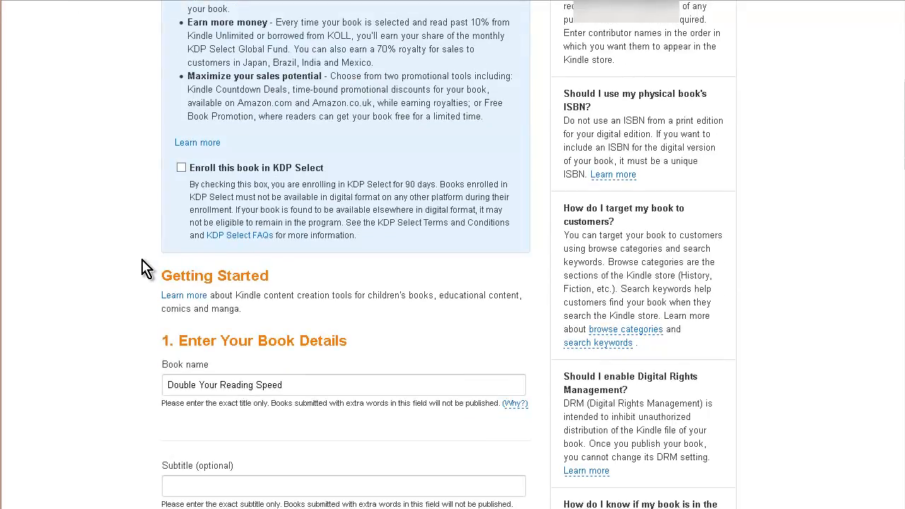
{"action": "scroll", "coordinate": [146, 269], "scroll_direction": "down", "scroll_amount": 3}
{"action": "scroll", "coordinate": [147, 268], "scroll_direction": "down", "scroll_amount": 5}
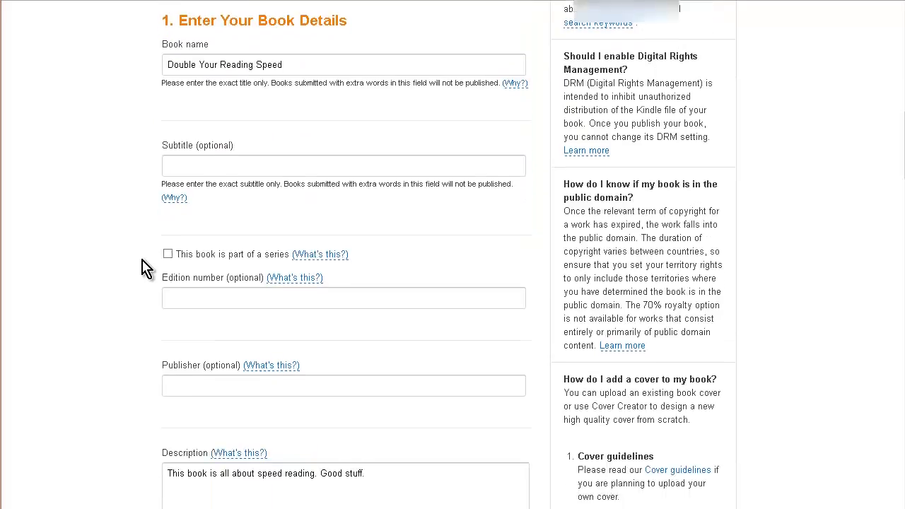
{"action": "scroll", "coordinate": [145, 265], "scroll_direction": "up", "scroll_amount": 7}
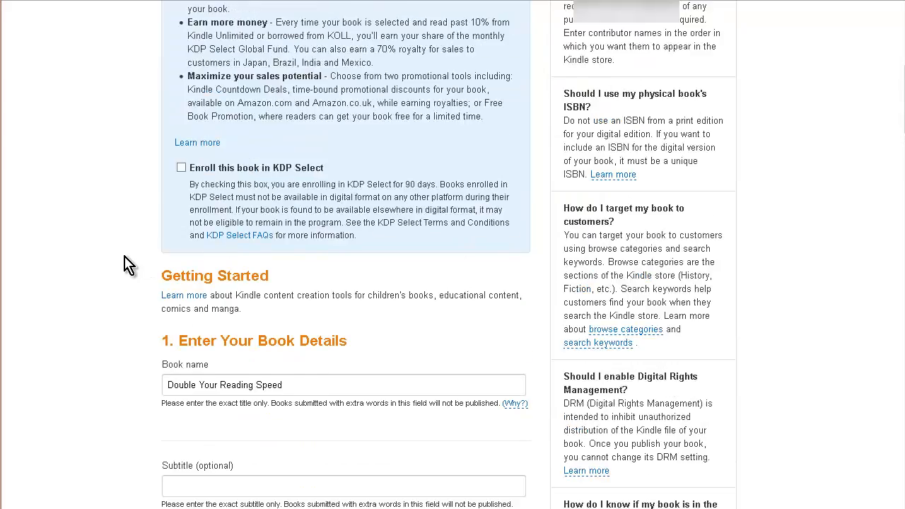
Launch Cover Creator from the book cover section of the book details.
{"action": "scroll", "coordinate": [126, 267], "scroll_direction": "down", "scroll_amount": 7}
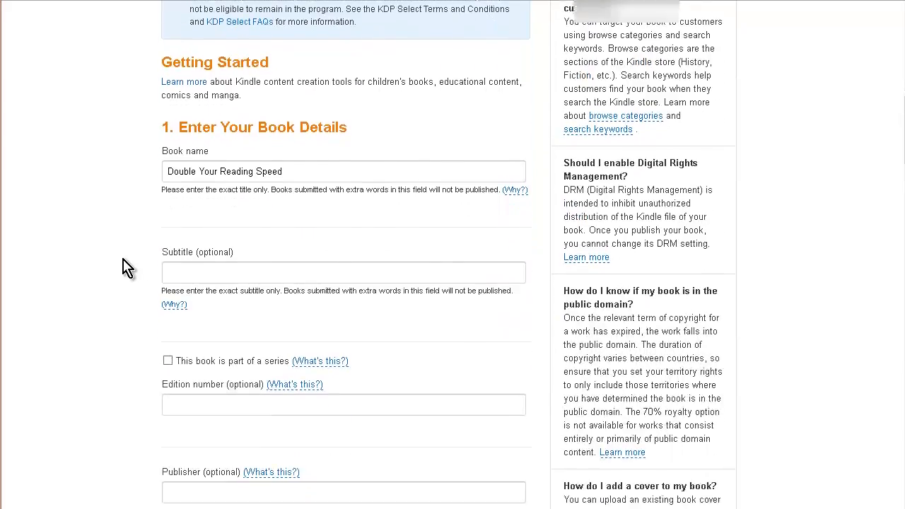
{"action": "scroll", "coordinate": [126, 268], "scroll_direction": "down", "scroll_amount": 10}
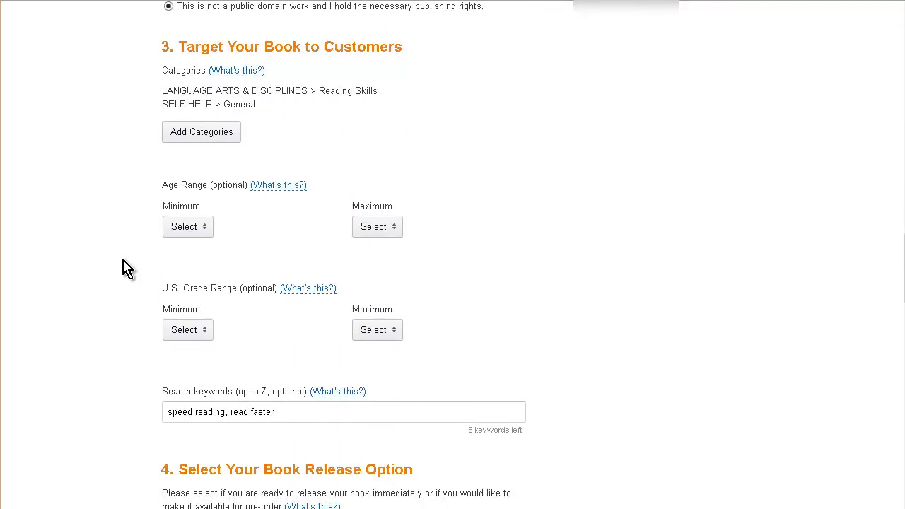
{"action": "scroll", "coordinate": [126, 268], "scroll_direction": "down", "scroll_amount": 4}
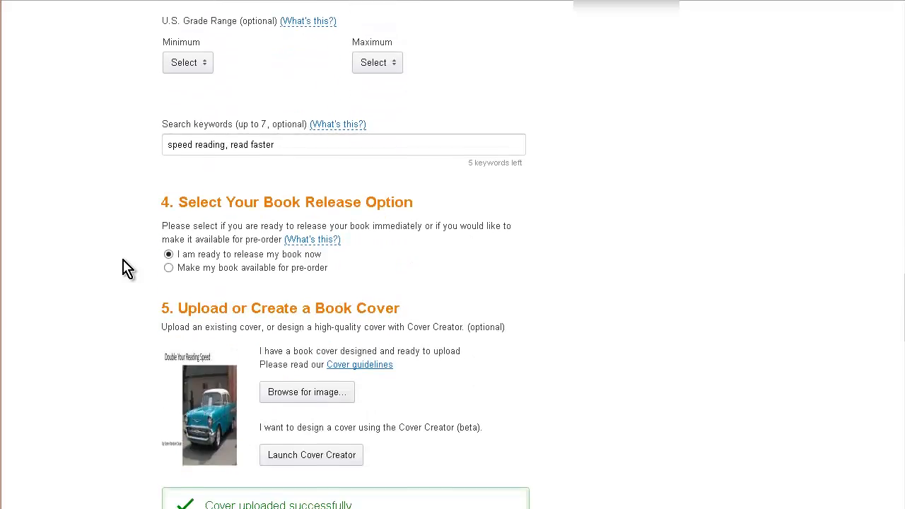
{"action": "scroll", "coordinate": [124, 266], "scroll_direction": "down", "scroll_amount": 3}
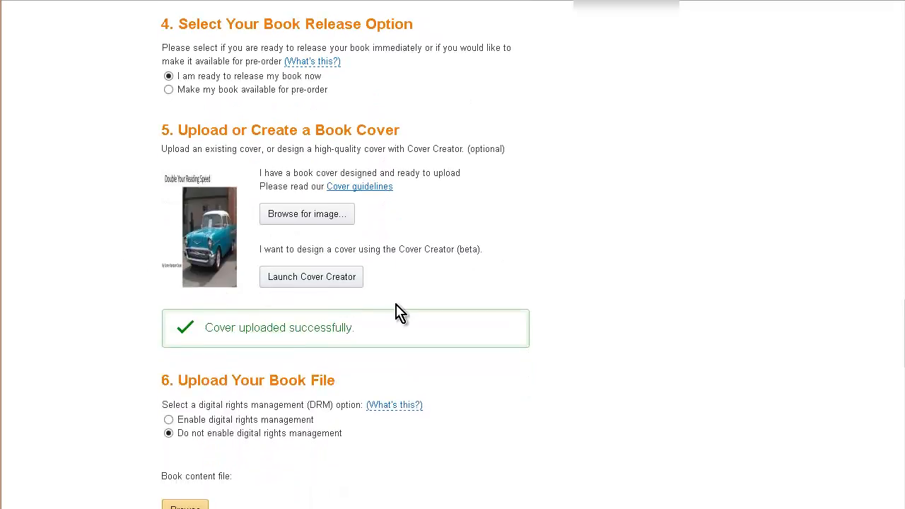
{"action": "left_click", "coordinate": [324, 283]}
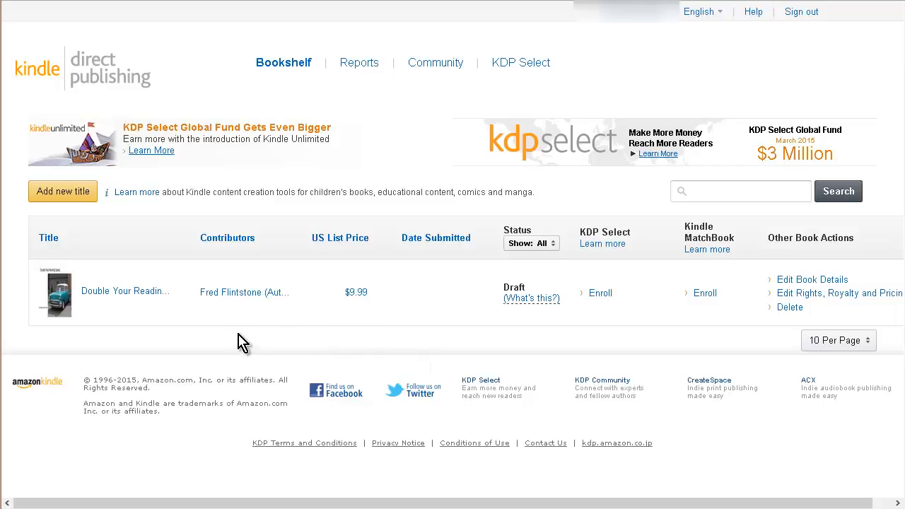
Open the book details of Double Your Reading Speed from the bookshelf and launch the online previewer.
{"action": "left_click", "coordinate": [121, 293]}
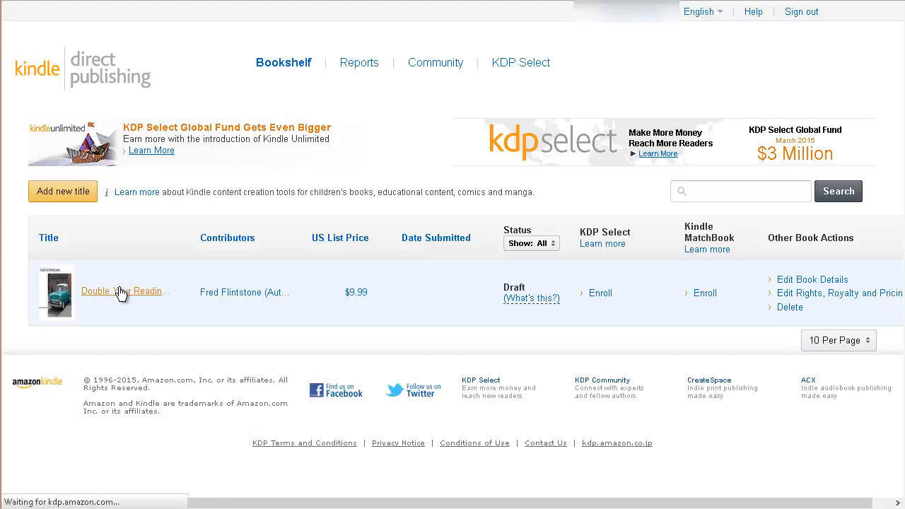
{"action": "scroll", "coordinate": [499, 276], "scroll_direction": "down", "scroll_amount": 3}
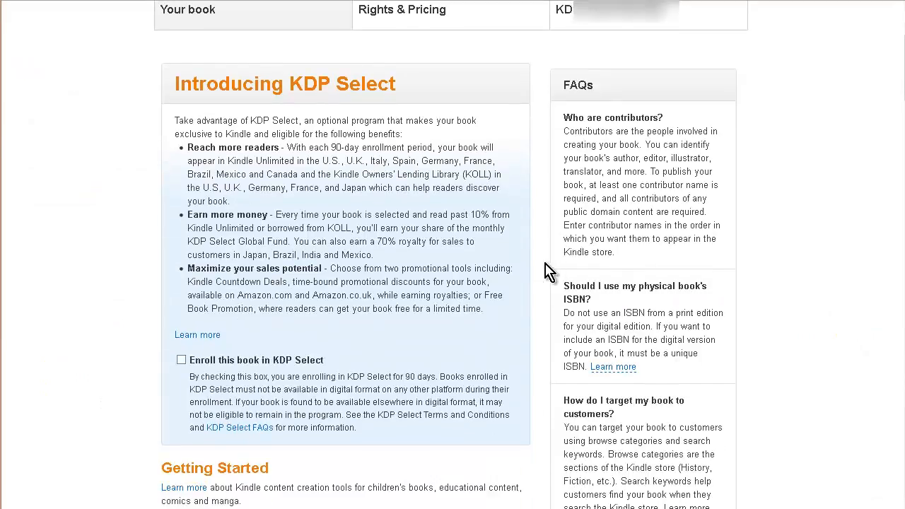
{"action": "scroll", "coordinate": [534, 267], "scroll_direction": "down", "scroll_amount": 10}
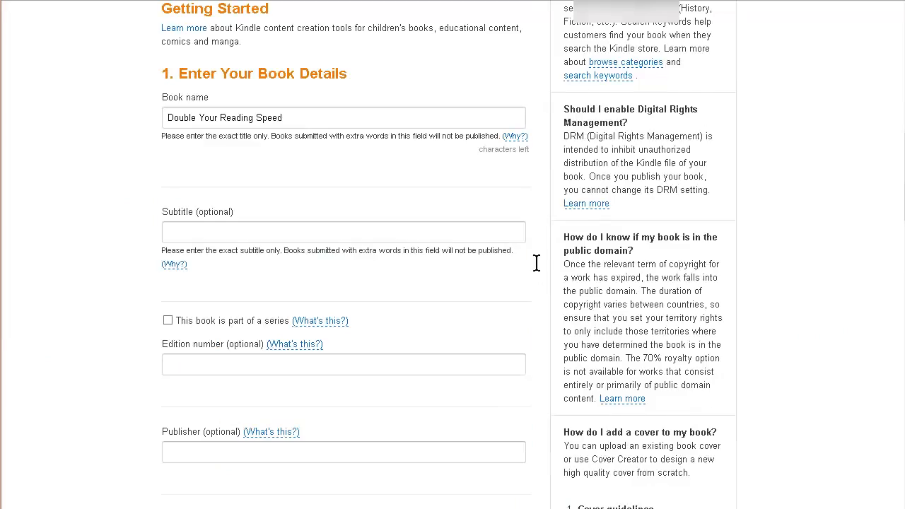
{"action": "scroll", "coordinate": [99, 300], "scroll_direction": "down", "scroll_amount": 10}
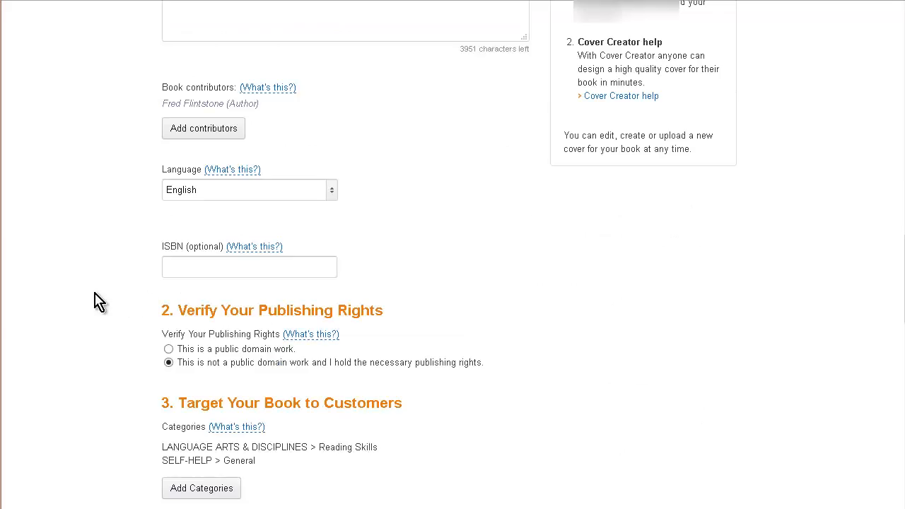
{"action": "scroll", "coordinate": [106, 304], "scroll_direction": "down", "scroll_amount": 5}
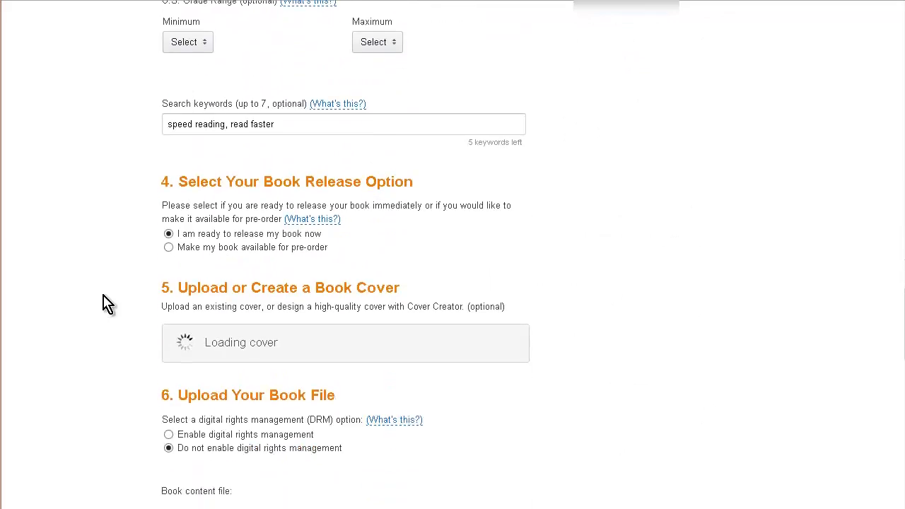
{"action": "scroll", "coordinate": [106, 304], "scroll_direction": "down", "scroll_amount": 4}
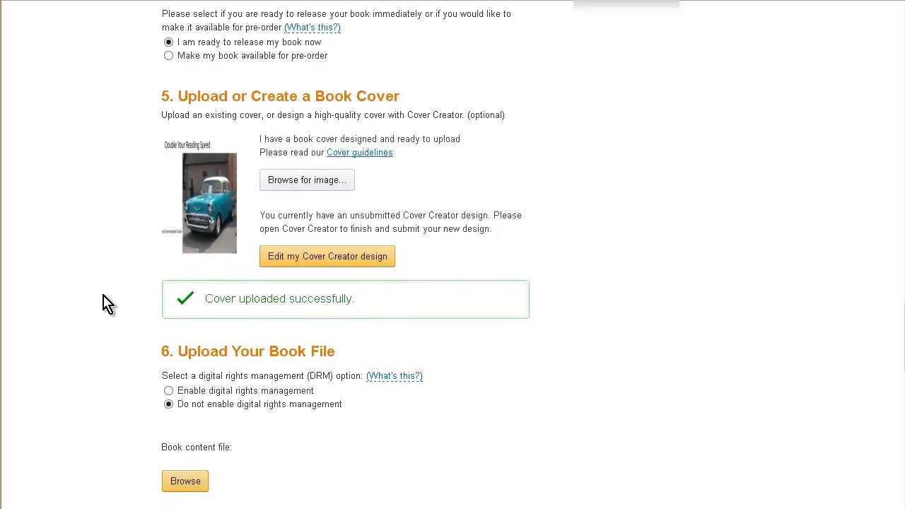
{"action": "scroll", "coordinate": [106, 304], "scroll_direction": "down", "scroll_amount": 3}
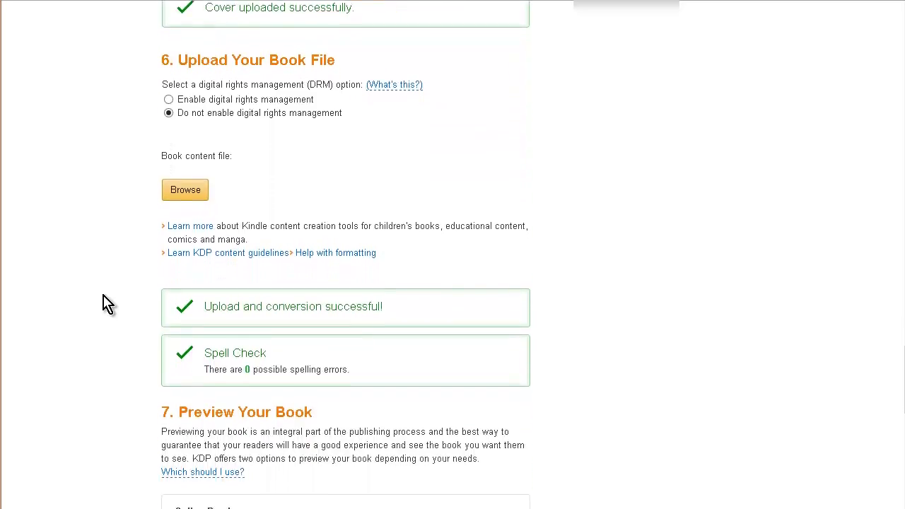
{"action": "scroll", "coordinate": [106, 304], "scroll_direction": "down", "scroll_amount": 3}
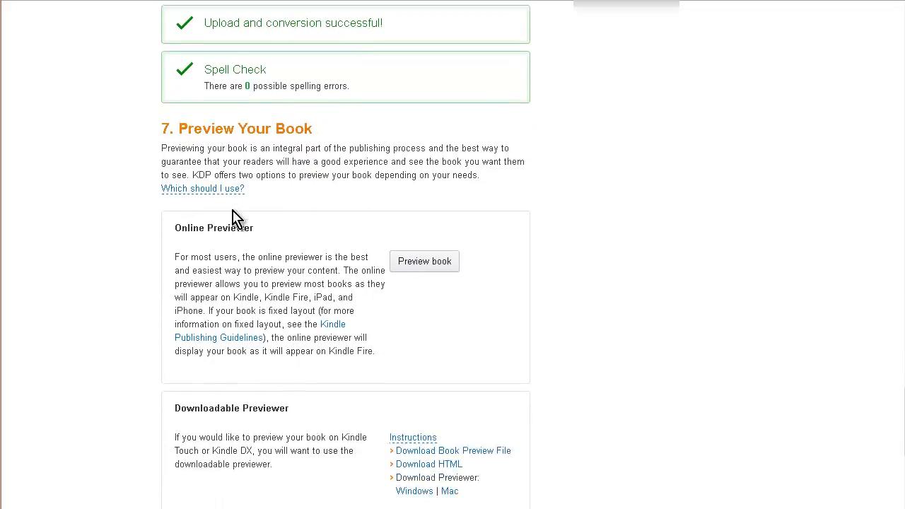
{"action": "scroll", "coordinate": [360, 244], "scroll_direction": "down", "scroll_amount": 1}
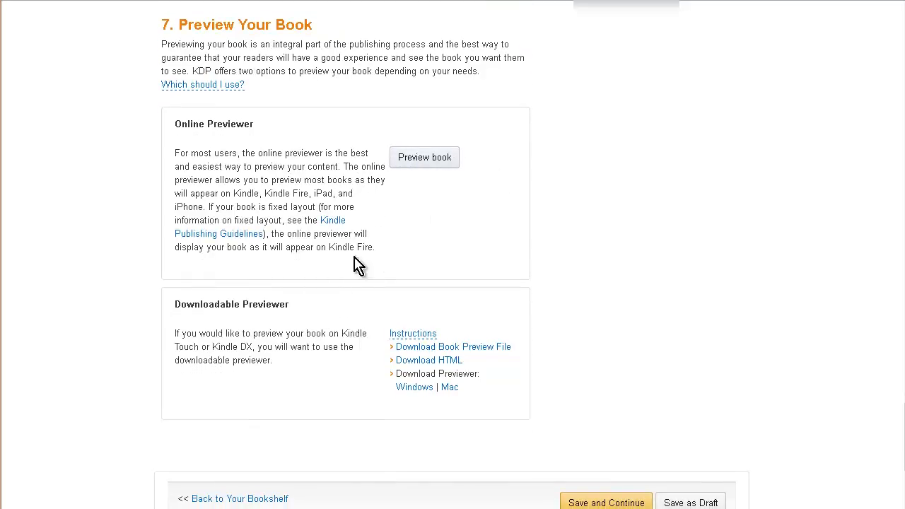
{"action": "left_click", "coordinate": [416, 159]}
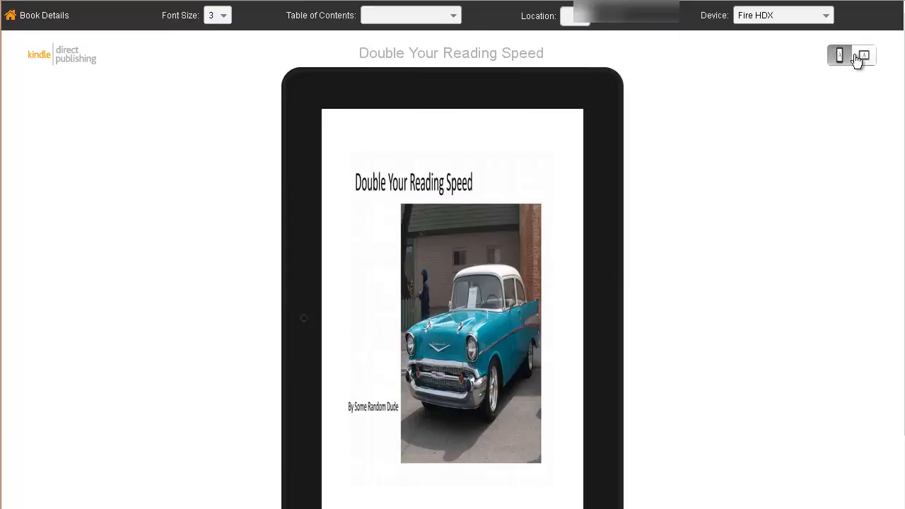
Switch the preview device for the book to Android Phone.
{"action": "left_click", "coordinate": [828, 17]}
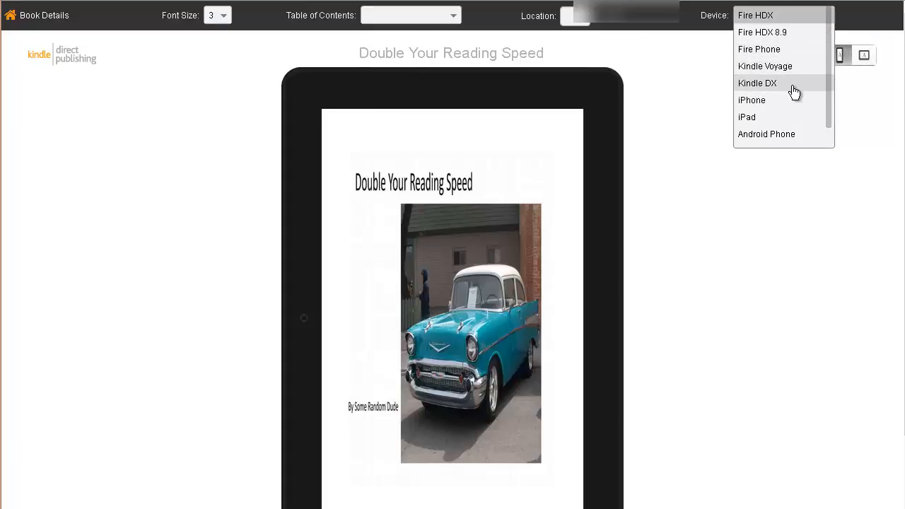
{"action": "scroll", "coordinate": [792, 92], "scroll_direction": "down", "scroll_amount": 3}
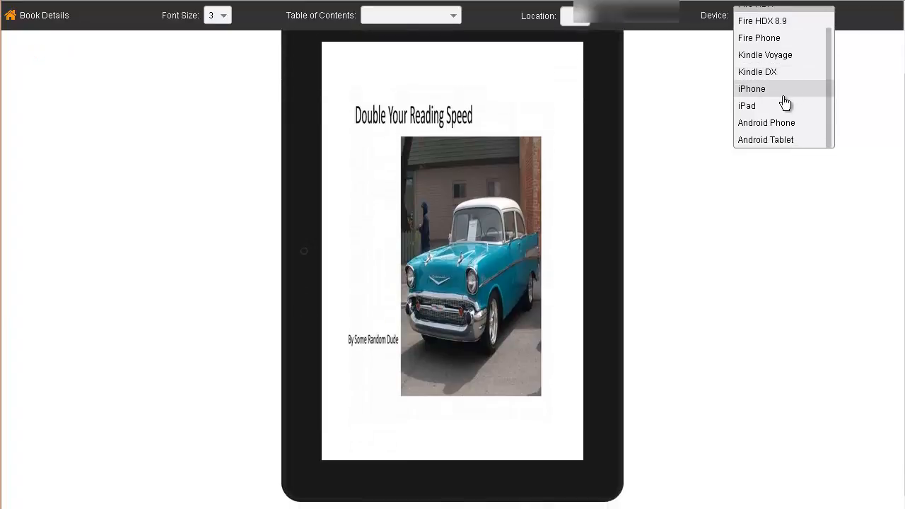
{"action": "left_click", "coordinate": [781, 124]}
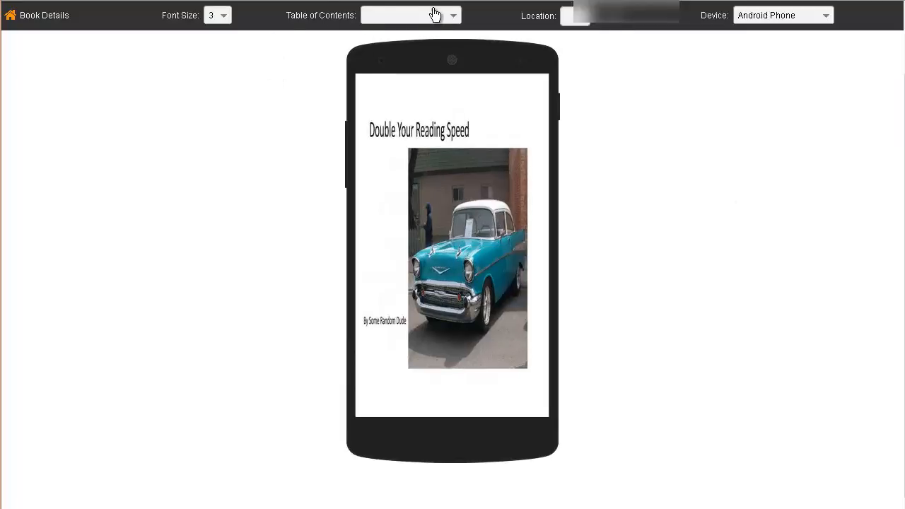
Page through the previewed book from its beginning to the Speed Reading Tips chapter, checking the layout of text and images.
{"action": "left_click", "coordinate": [454, 18]}
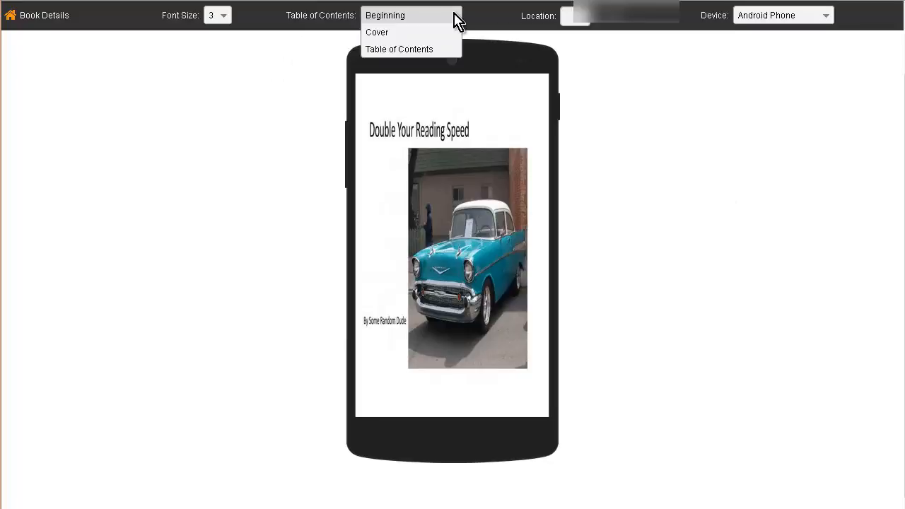
{"action": "left_click", "coordinate": [454, 14]}
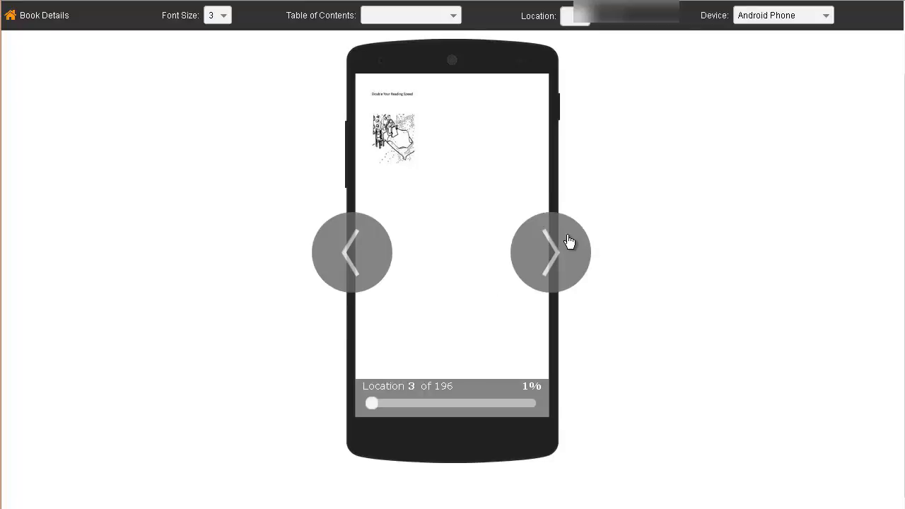
{"action": "left_click", "coordinate": [570, 241]}
{"action": "left_click", "coordinate": [567, 246]}
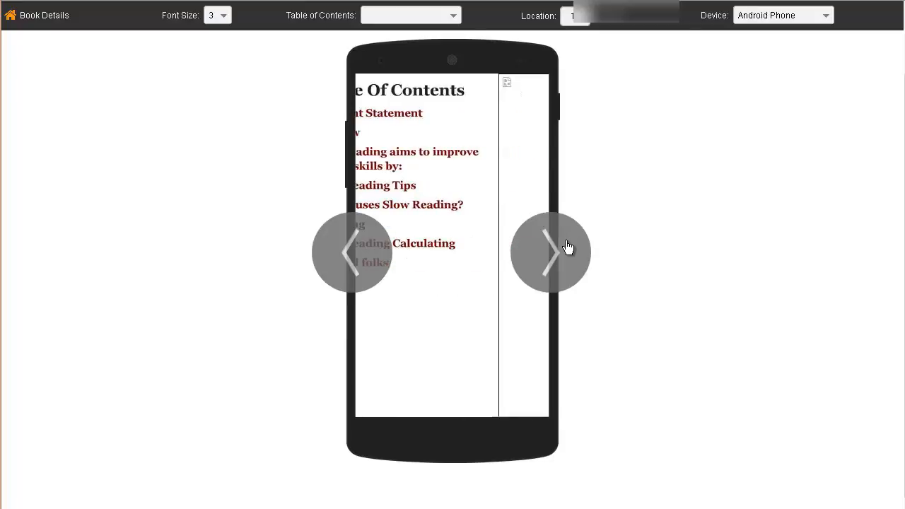
{"action": "left_click", "coordinate": [570, 252]}
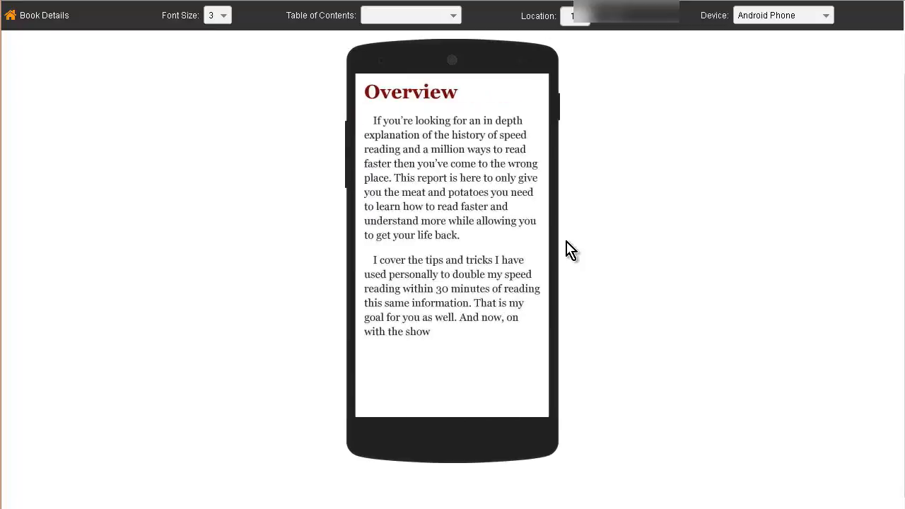
{"action": "left_click", "coordinate": [548, 245]}
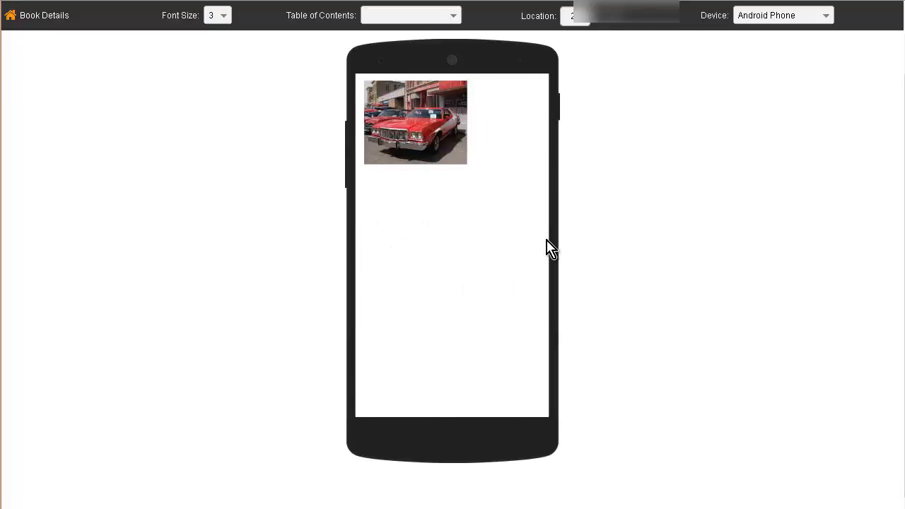
{"action": "left_click", "coordinate": [561, 256]}
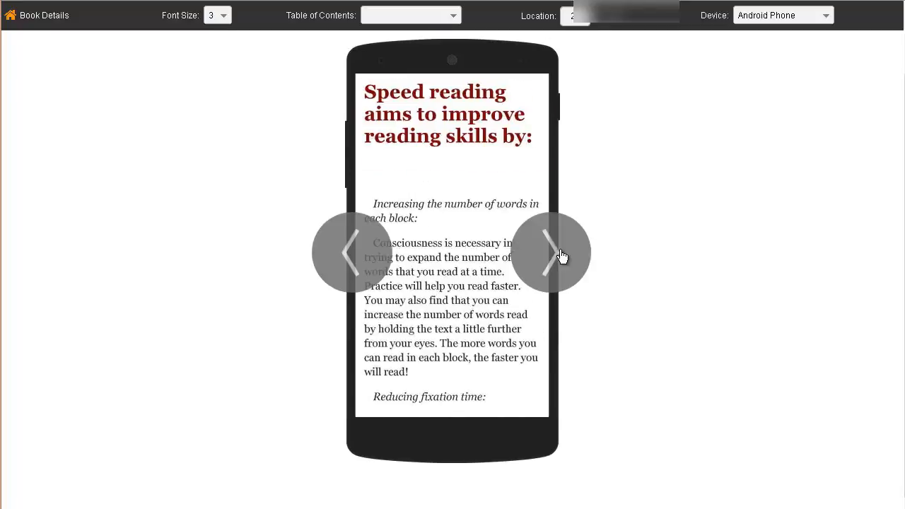
{"action": "left_click", "coordinate": [561, 256]}
{"action": "left_click", "coordinate": [560, 257]}
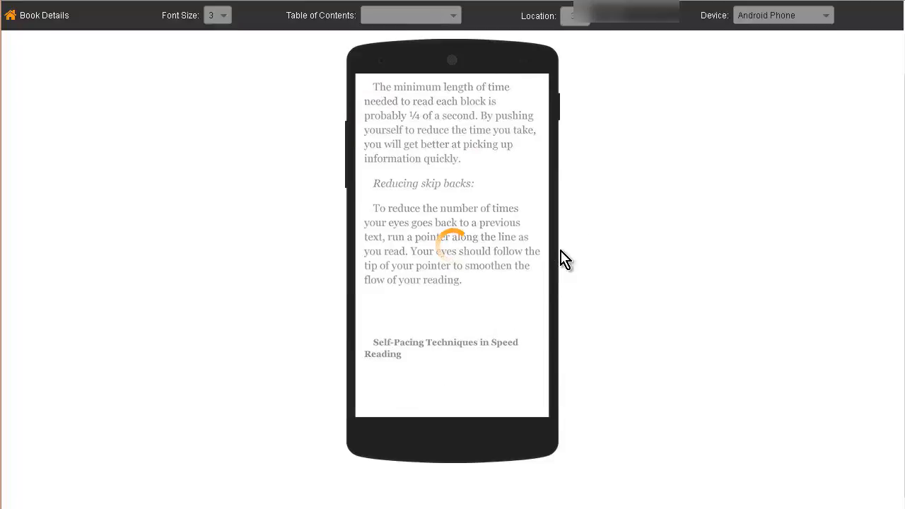
{"action": "left_click", "coordinate": [555, 254]}
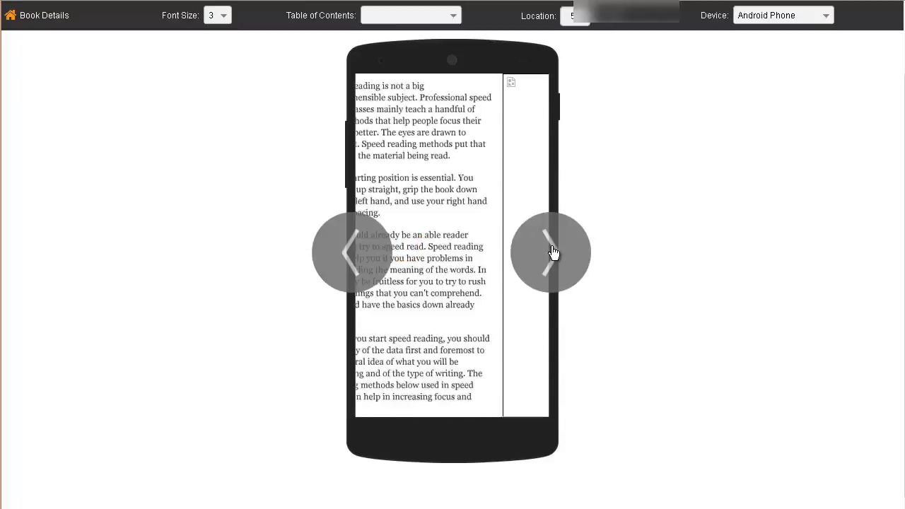
{"action": "left_click", "coordinate": [554, 253]}
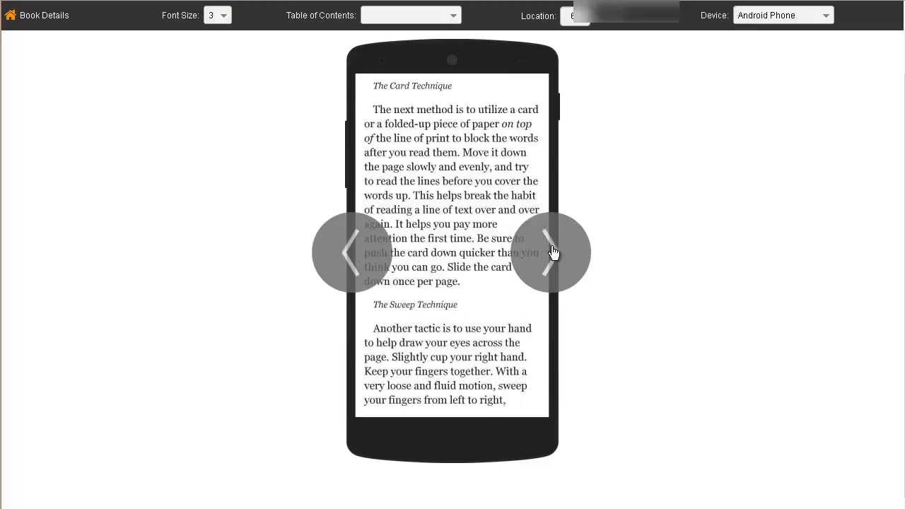
{"action": "left_click", "coordinate": [555, 254]}
{"action": "left_click", "coordinate": [556, 253]}
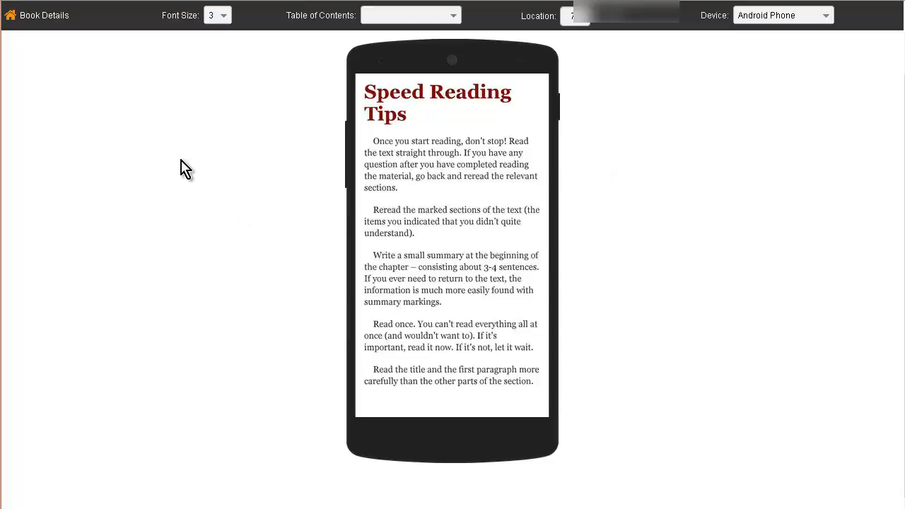
Return to the book details and review the cover, book file upload, spell check and preview sections.
{"action": "left_click", "coordinate": [17, 20]}
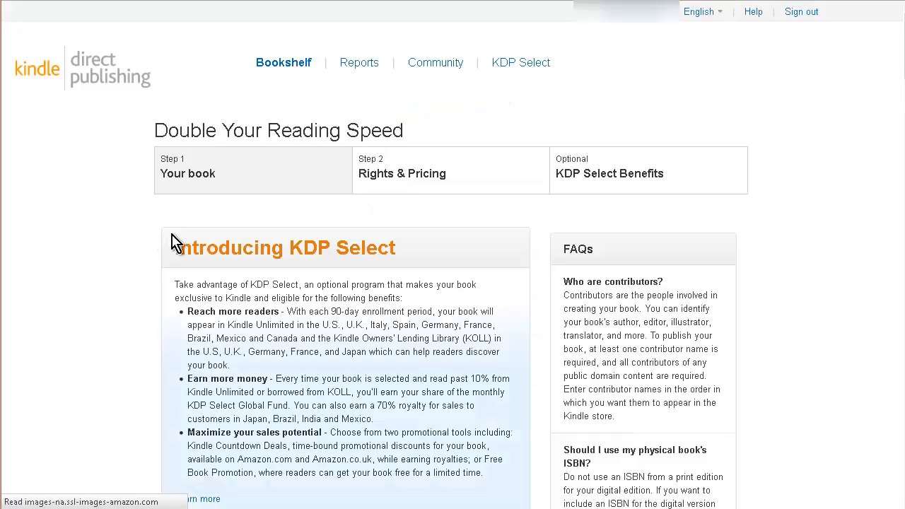
{"action": "scroll", "coordinate": [212, 222], "scroll_direction": "down", "scroll_amount": 3}
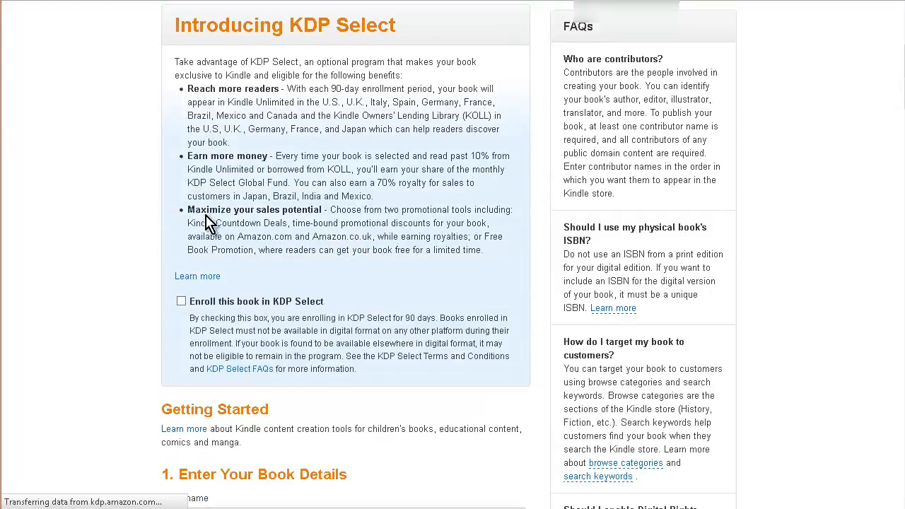
{"action": "scroll", "coordinate": [156, 277], "scroll_direction": "down", "scroll_amount": 8}
{"action": "scroll", "coordinate": [154, 275], "scroll_direction": "down", "scroll_amount": 15}
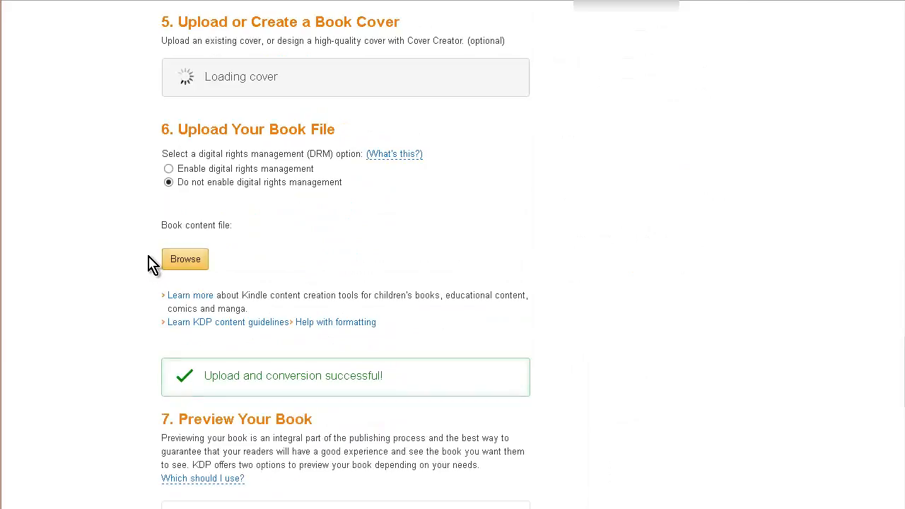
{"action": "scroll", "coordinate": [257, 259], "scroll_direction": "down", "scroll_amount": 2}
{"action": "scroll", "coordinate": [290, 278], "scroll_direction": "down", "scroll_amount": 2}
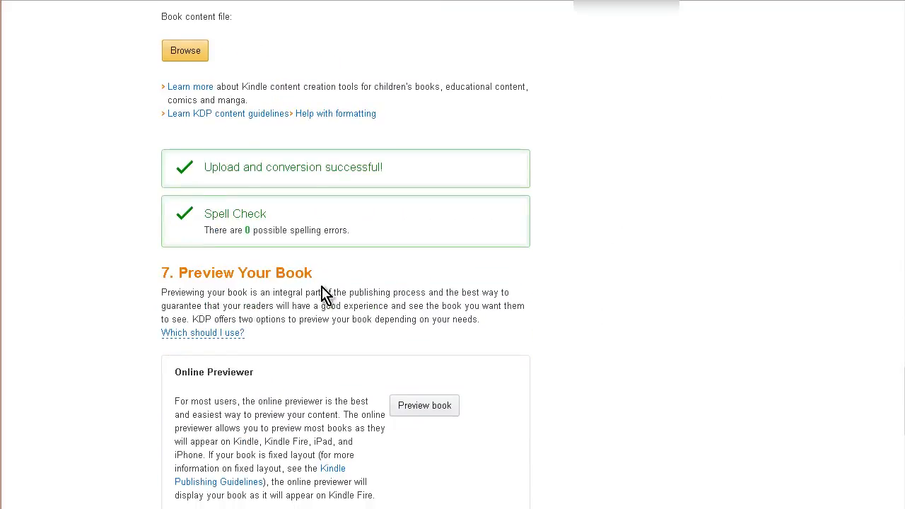
{"action": "scroll", "coordinate": [269, 289], "scroll_direction": "down", "scroll_amount": 2}
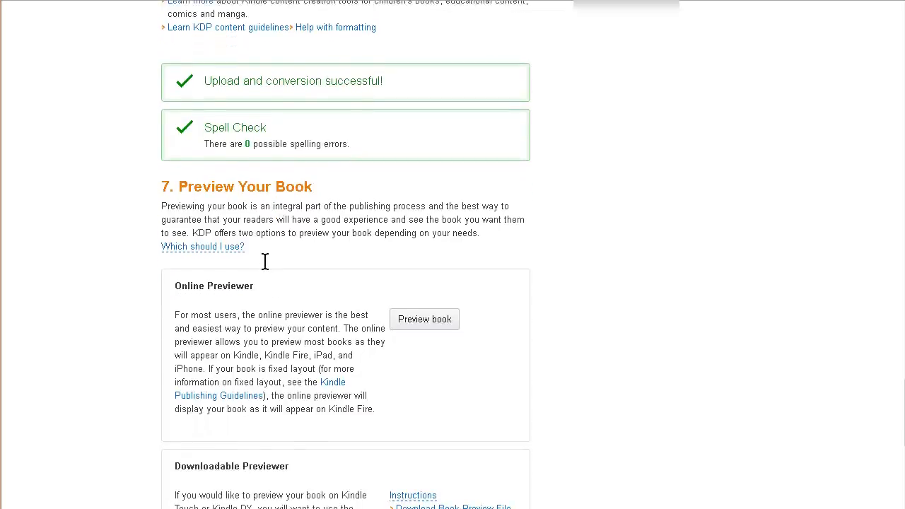
{"action": "scroll", "coordinate": [265, 259], "scroll_direction": "up", "scroll_amount": 4}
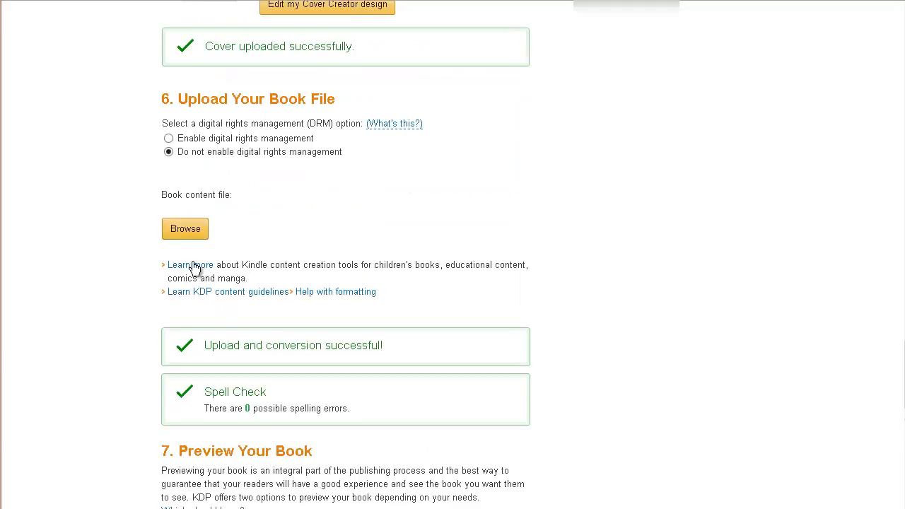
{"action": "scroll", "coordinate": [318, 354], "scroll_direction": "down", "scroll_amount": 1}
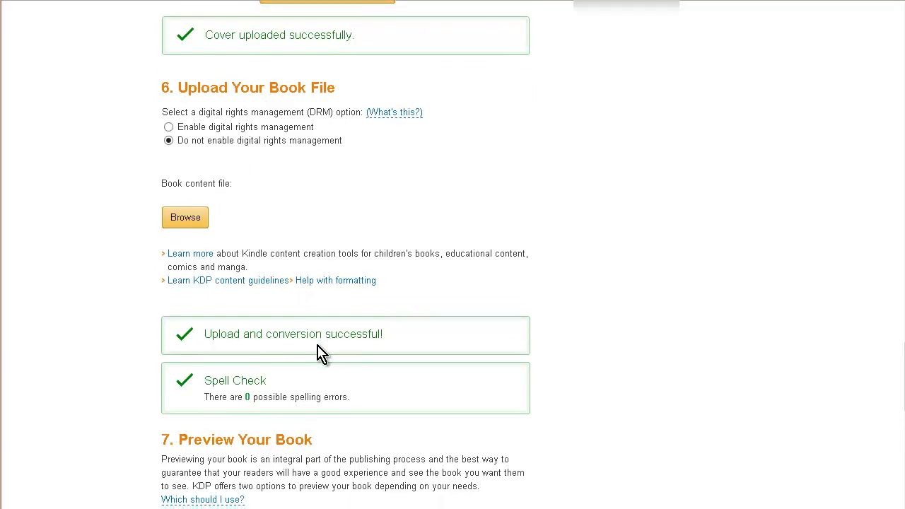
{"action": "scroll", "coordinate": [319, 354], "scroll_direction": "down", "scroll_amount": 2}
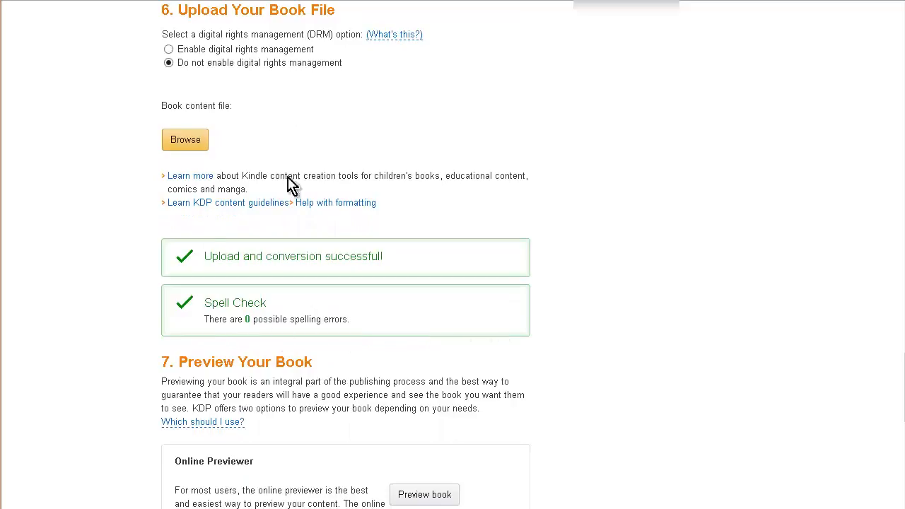